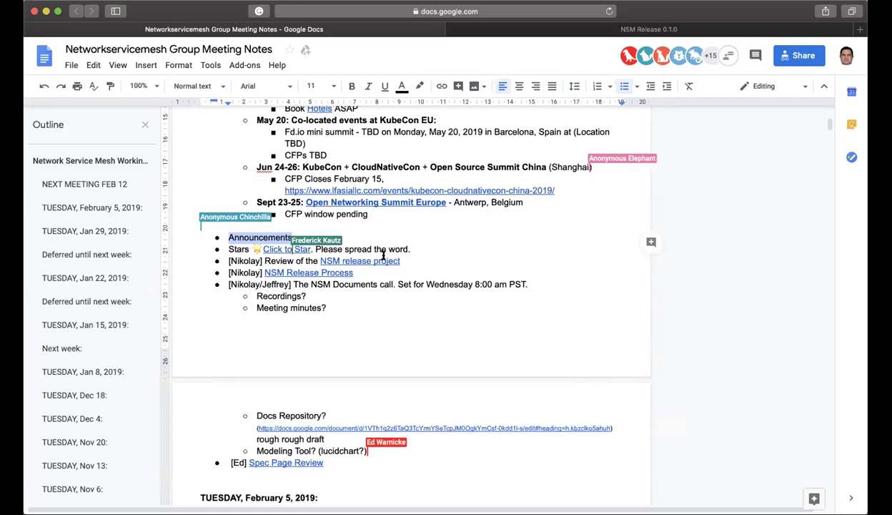
- Open the NSM release project board linked in the meeting notes' review item
click(360, 262)
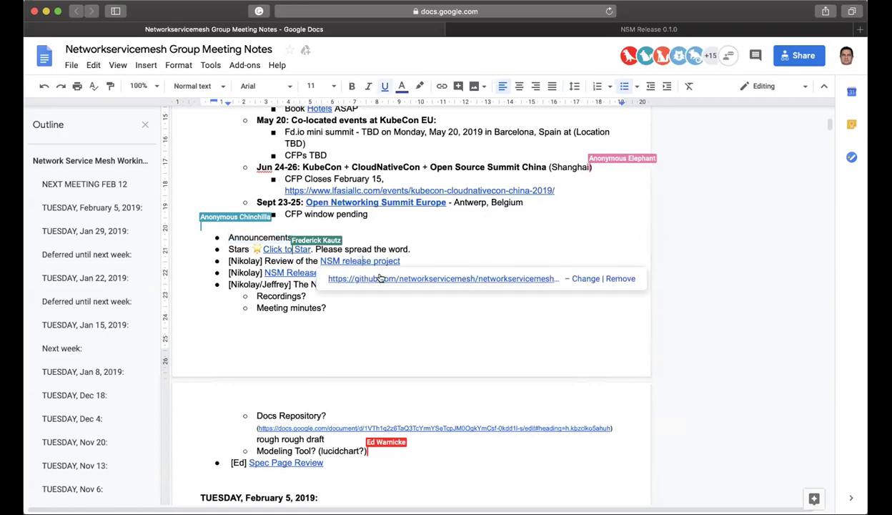
click(375, 278)
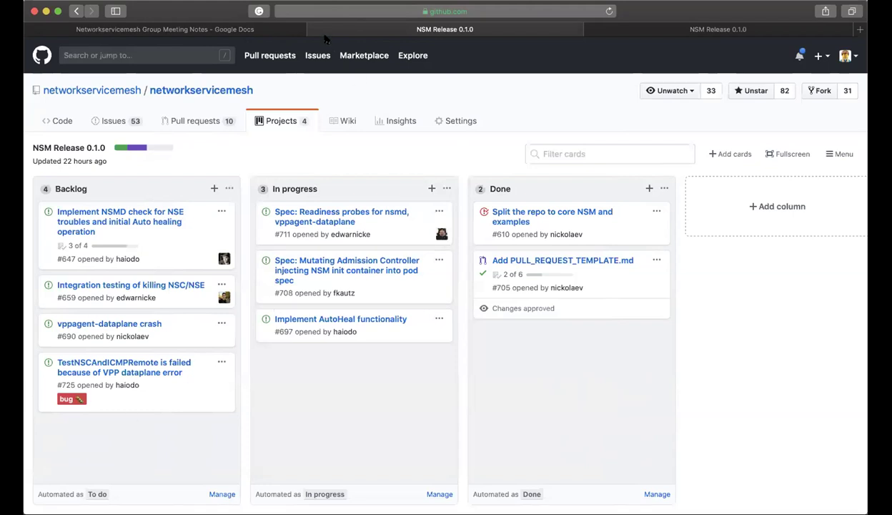
- Return to the meeting notes, open the NSM Release Process issue, and follow its link to the release specification document
click(232, 30)
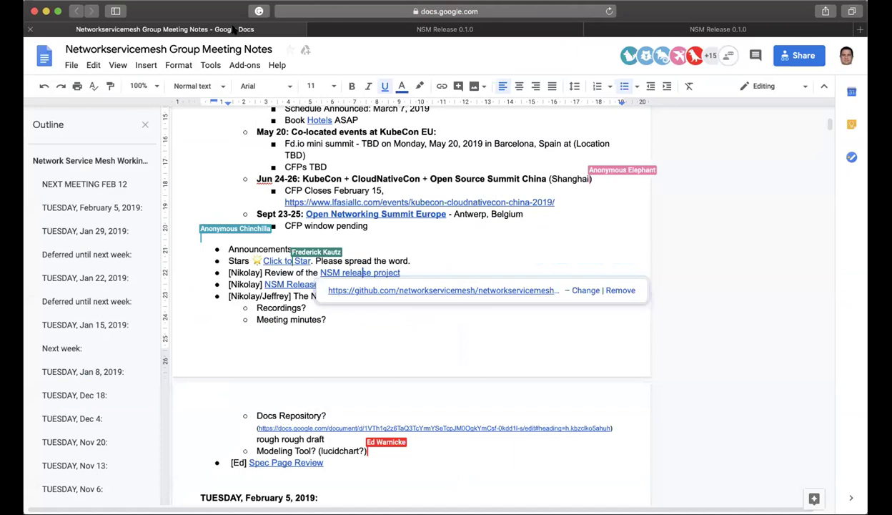
click(465, 350)
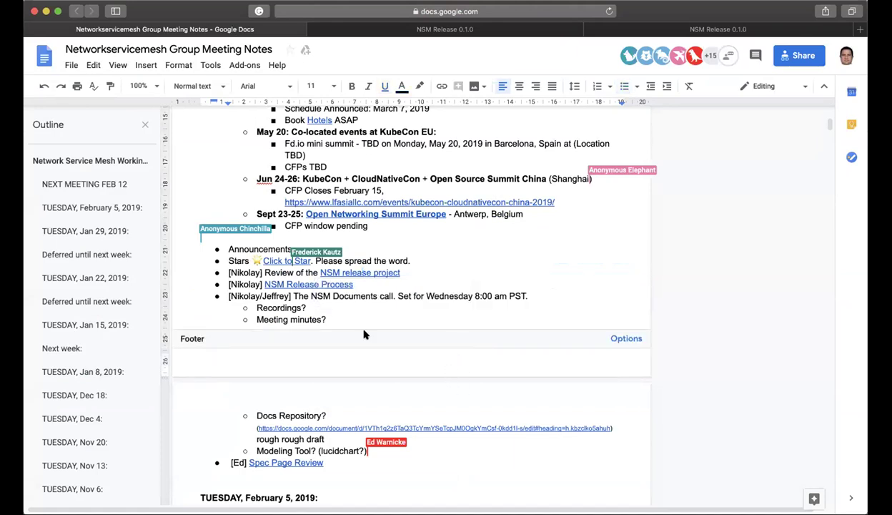
click(315, 283)
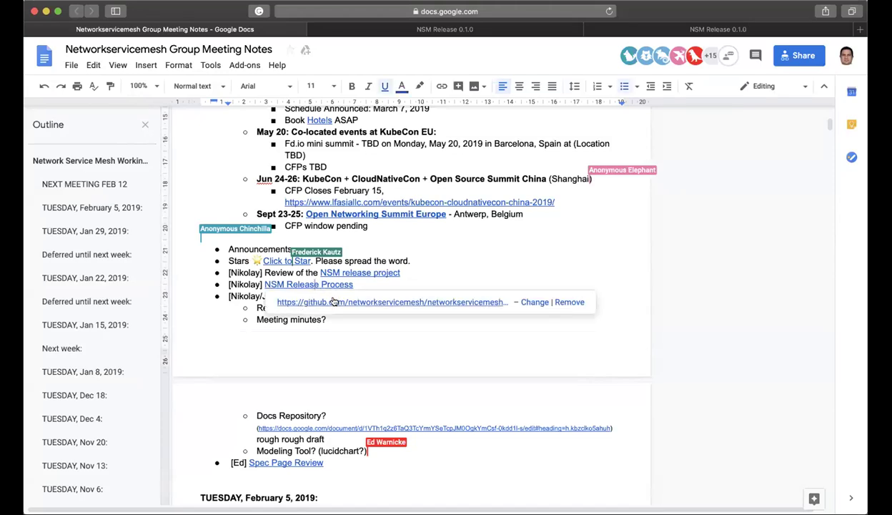
click(333, 301)
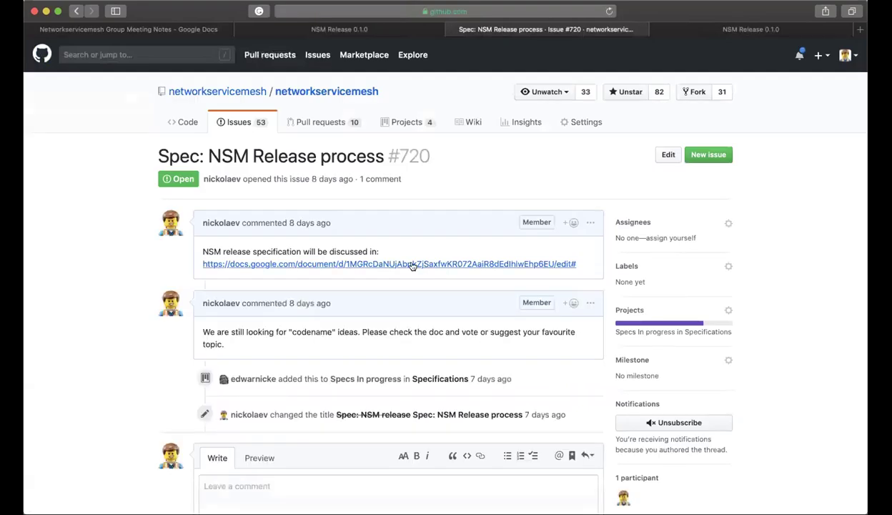
click(412, 264)
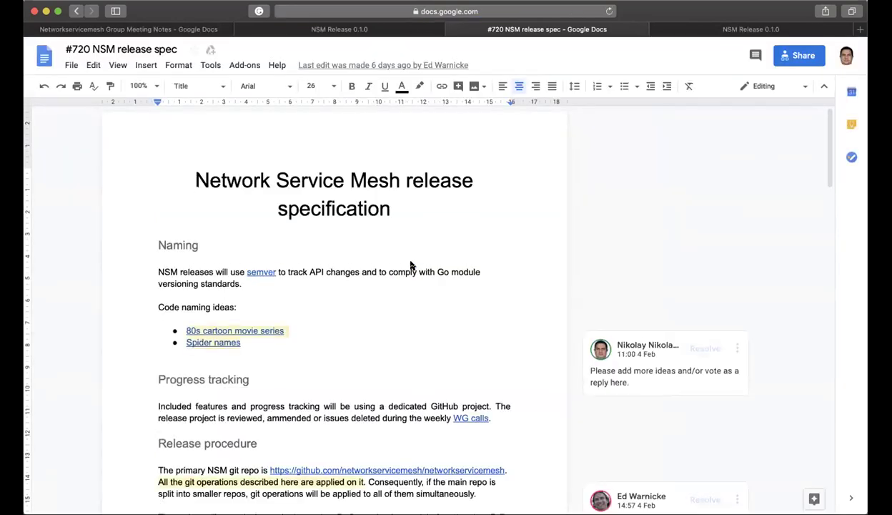
- Look through the release specification's naming, procedure, stable transition and materials sections up to the Release 0.1.x plan, including the comments
scroll(411, 266, down, 3)
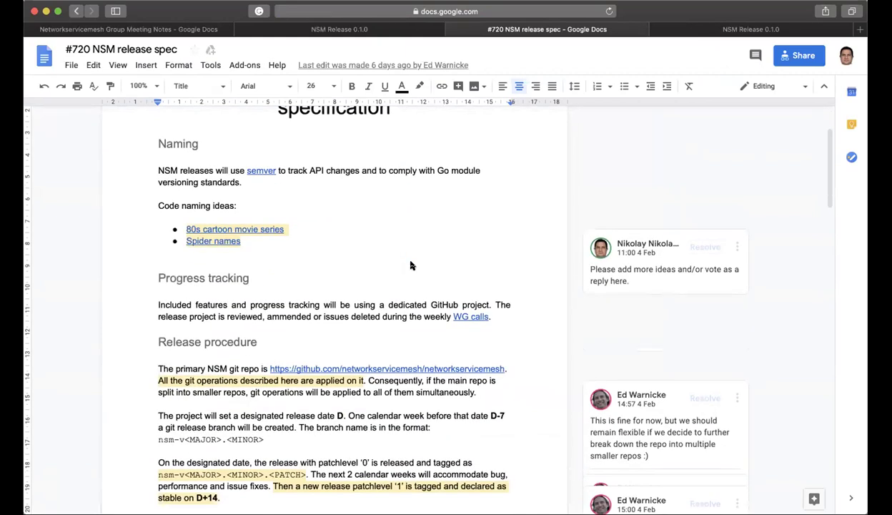
scroll(411, 266, down, 15)
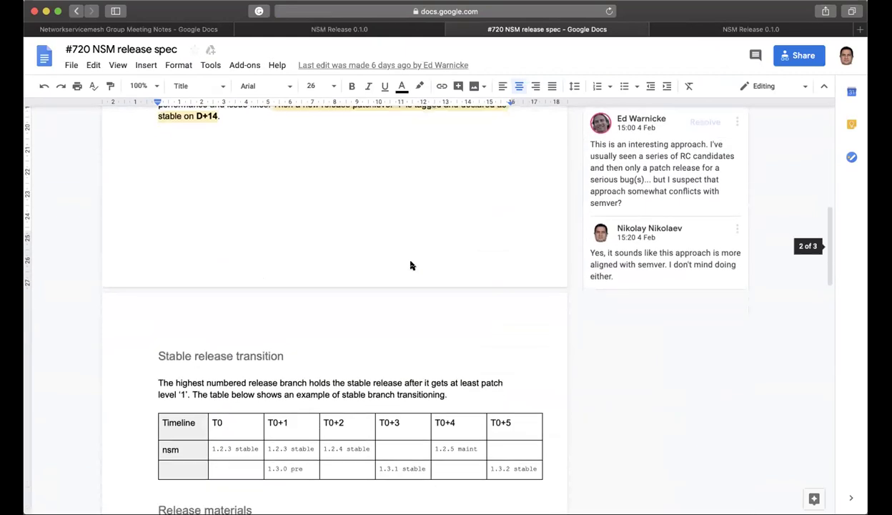
scroll(411, 265, down, 5)
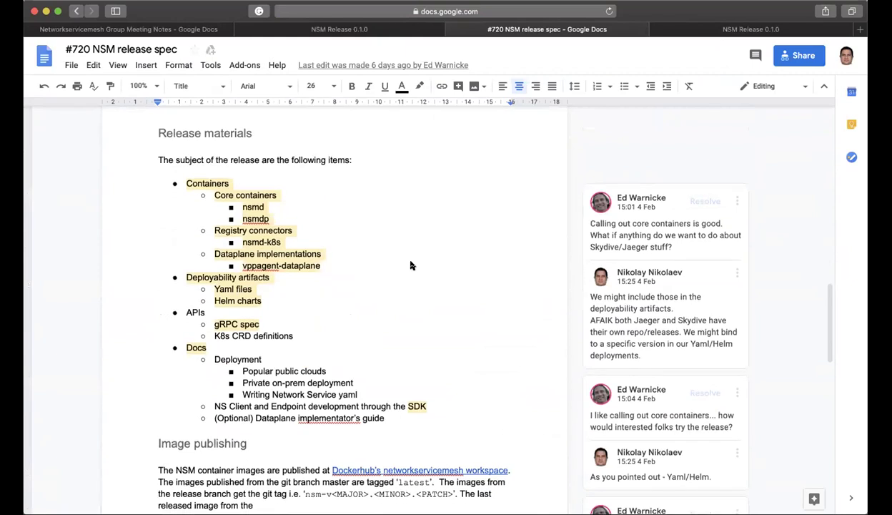
scroll(411, 265, down, 20)
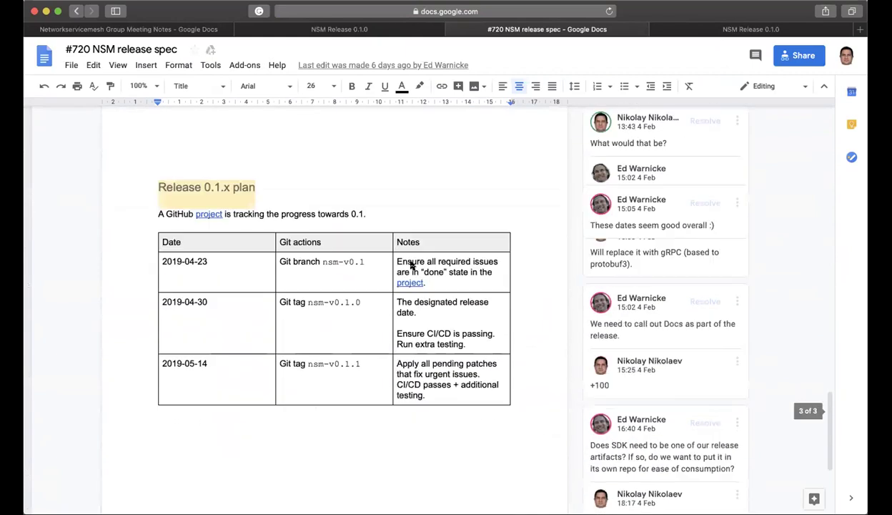
scroll(411, 266, down, 1)
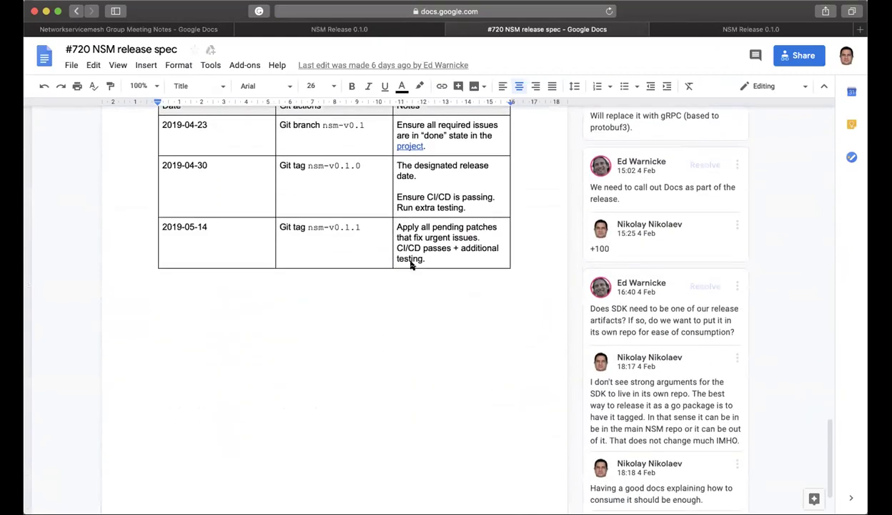
scroll(411, 265, down, 2)
scroll(411, 265, up, 5)
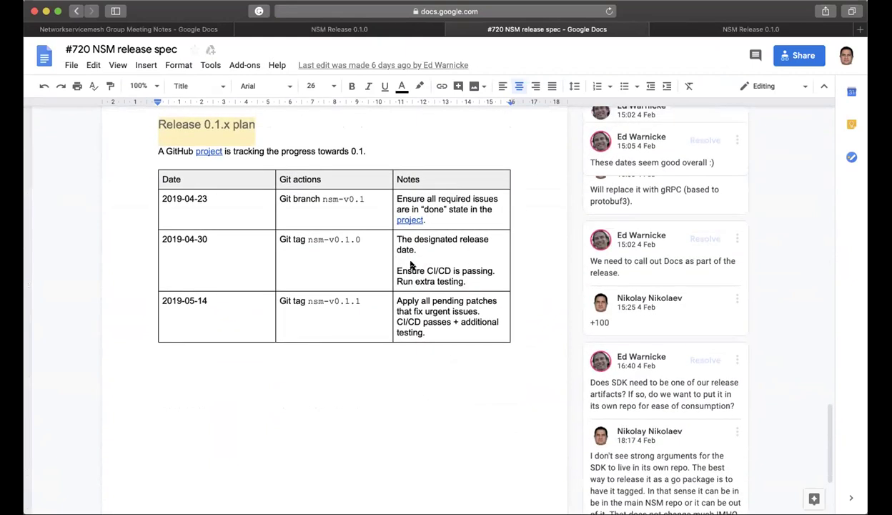
scroll(411, 265, up, 15)
scroll(411, 265, up, 6)
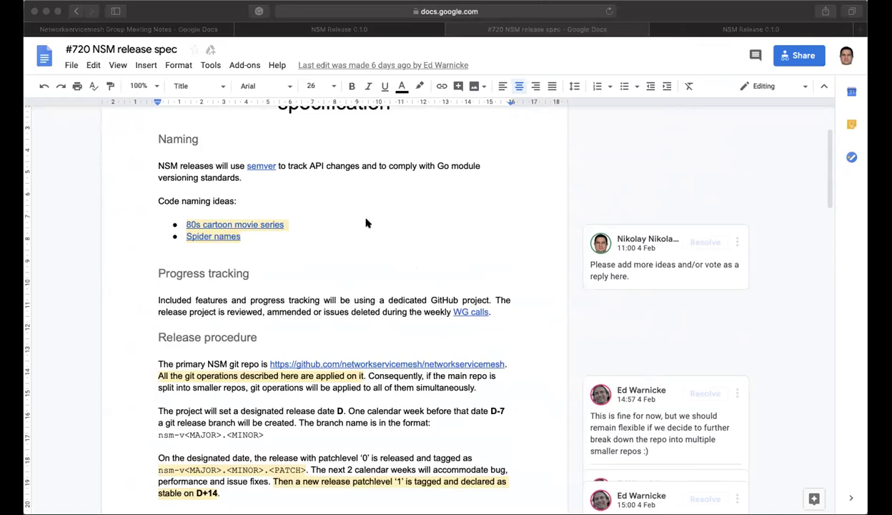
scroll(365, 224, down, 15)
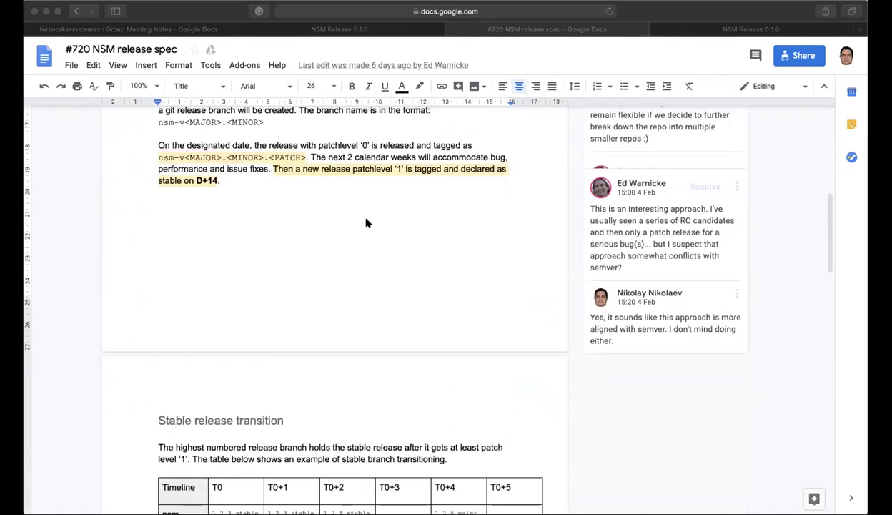
scroll(365, 224, down, 15)
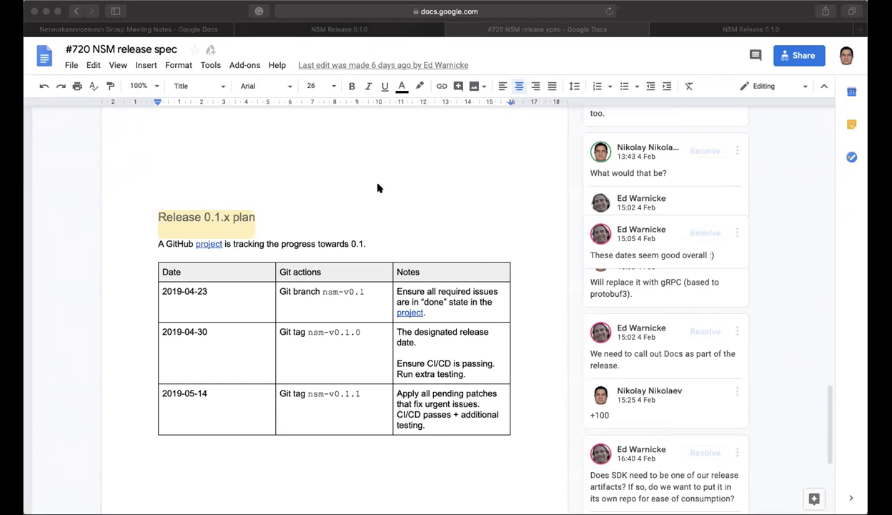
- Select the Docs and "NS Client and Endpoint development through the SDK" items under Release materials, then examine the Release 0.1.x plan table
scroll(378, 188, up, 10)
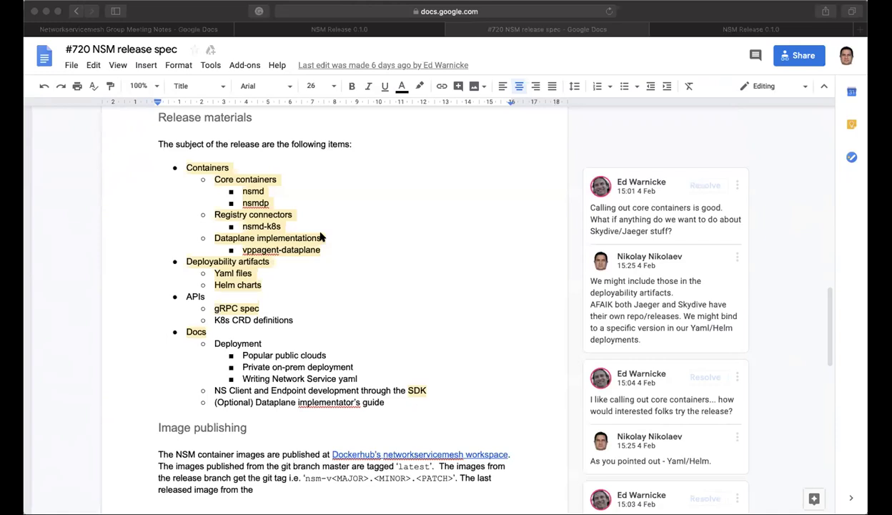
click(210, 380)
triple_click(338, 391)
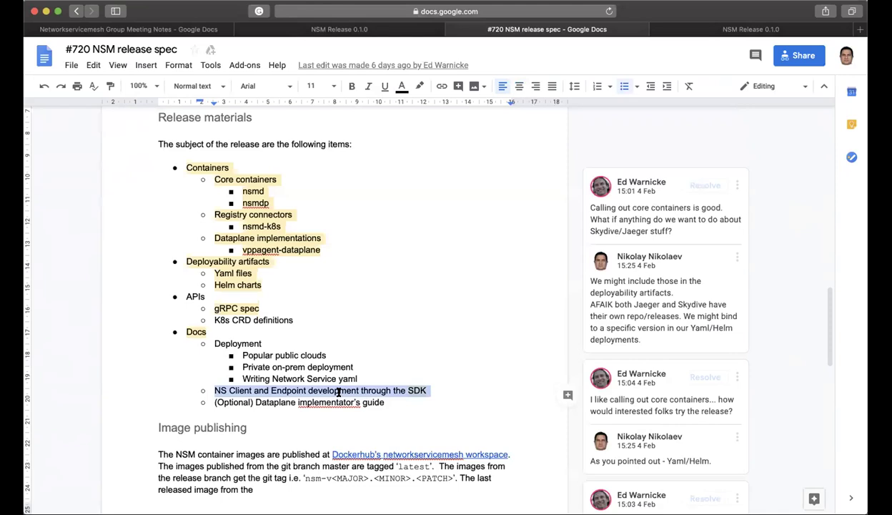
double_click(192, 332)
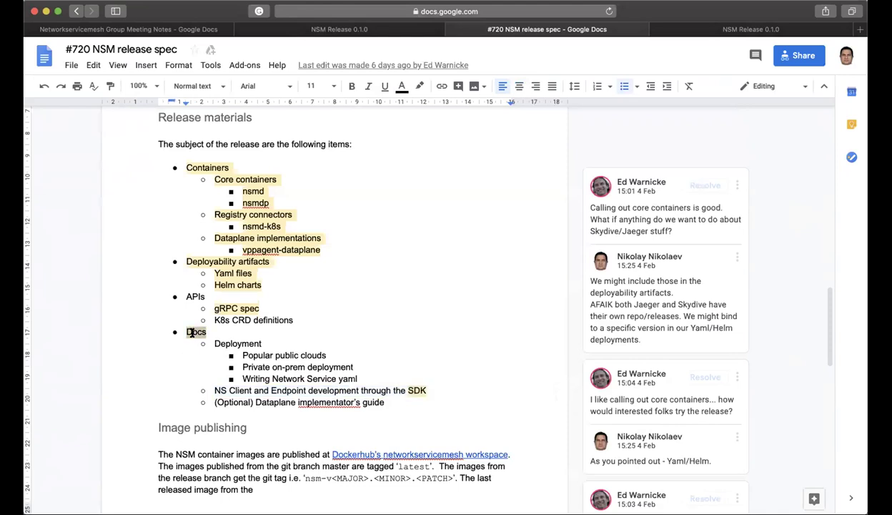
drag(212, 390, 437, 390)
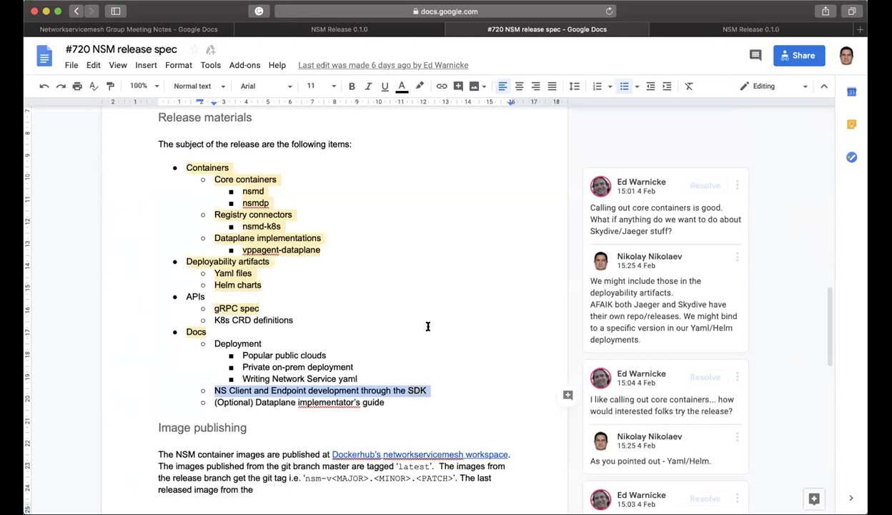
scroll(428, 326, down, 15)
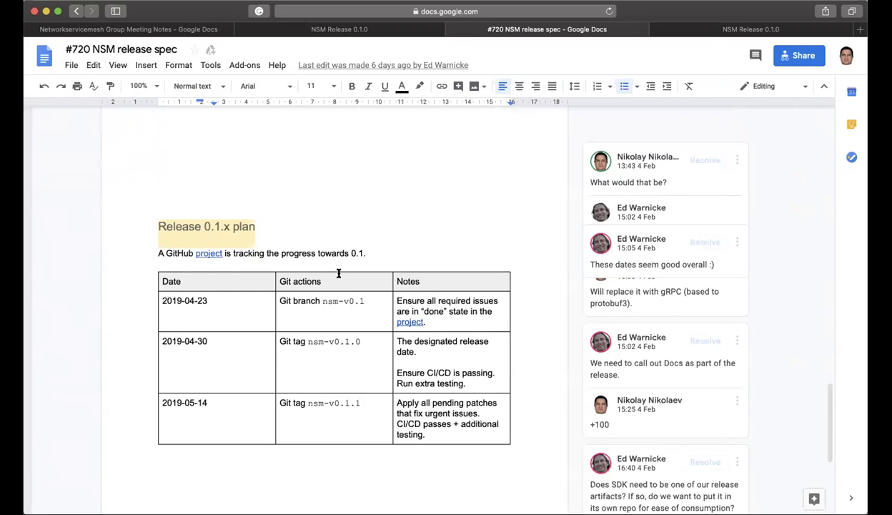
scroll(339, 273, up, 1)
scroll(339, 273, down, 1)
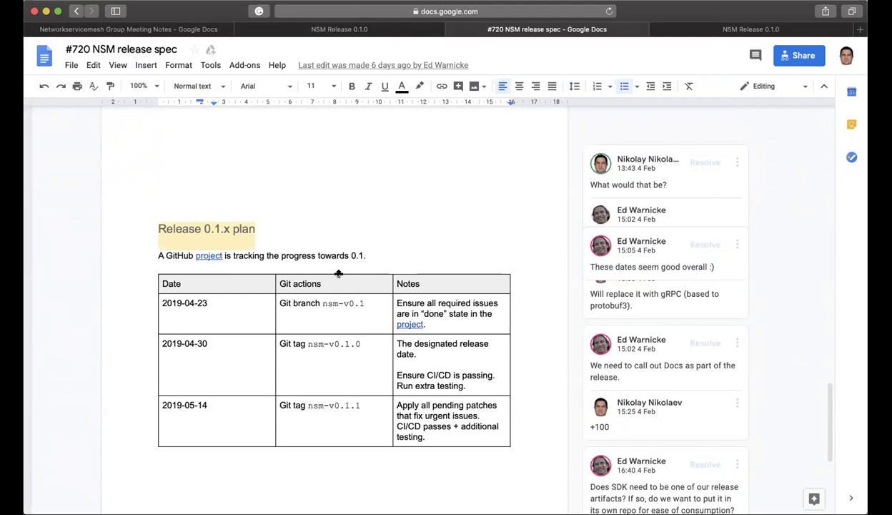
- Return to the group meeting notes and open the draft document linked under the Docs Repository item
click(174, 29)
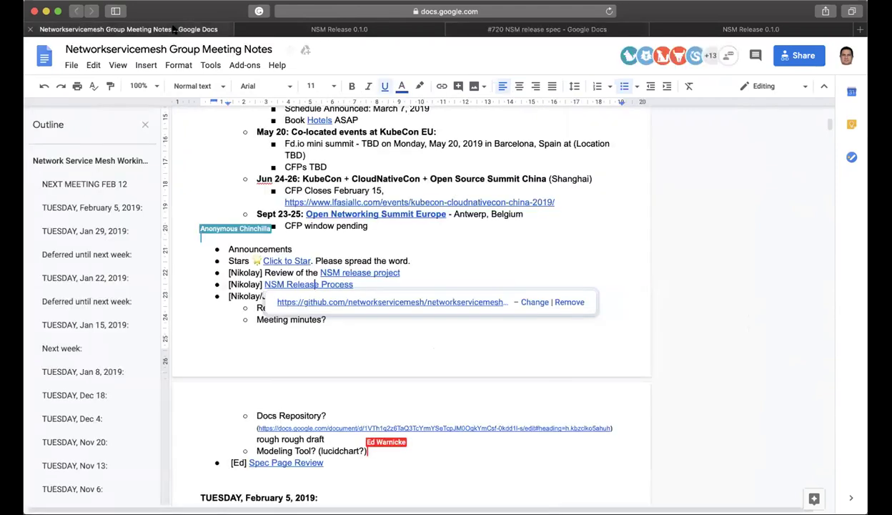
click(215, 323)
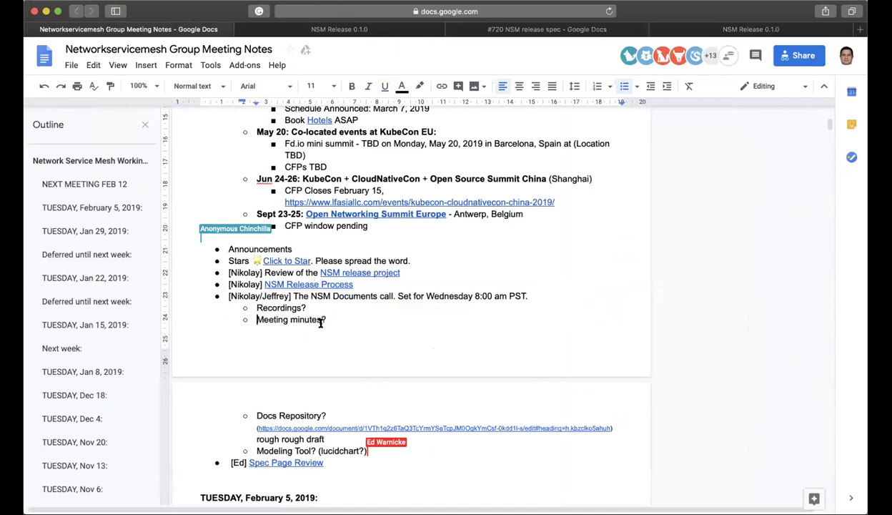
scroll(375, 327, down, 2)
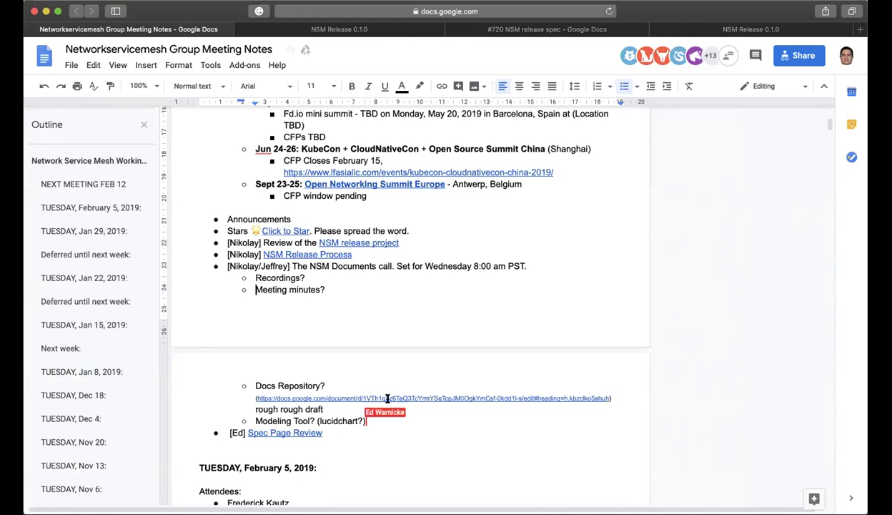
click(386, 398)
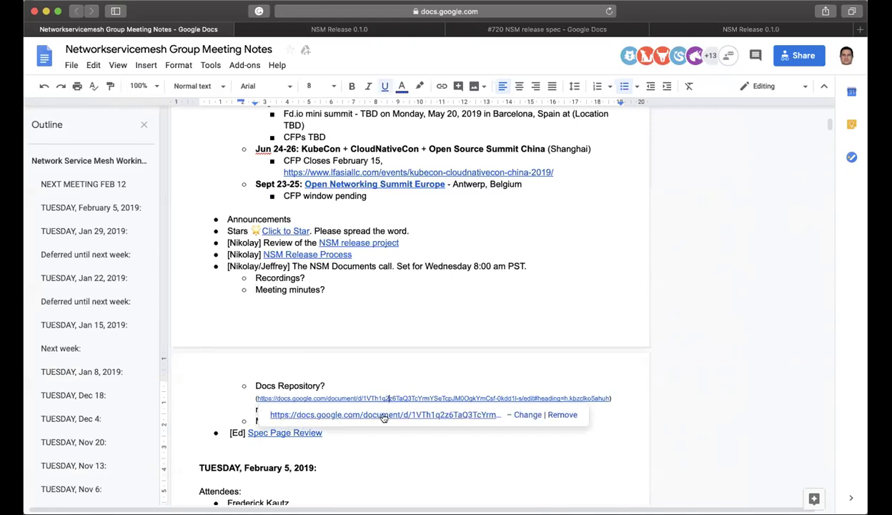
click(382, 415)
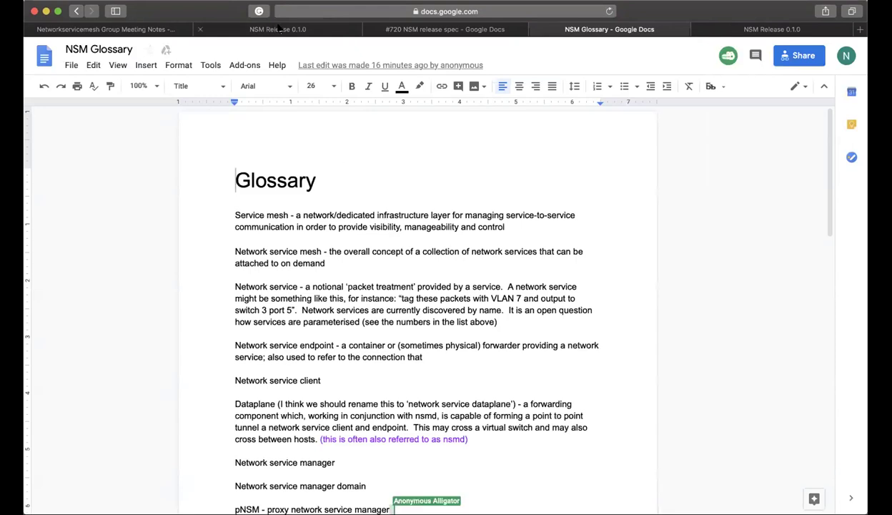
- Examine the NSM Glossary's term definitions, including the section on recommended new terms and additional definitions
click(133, 29)
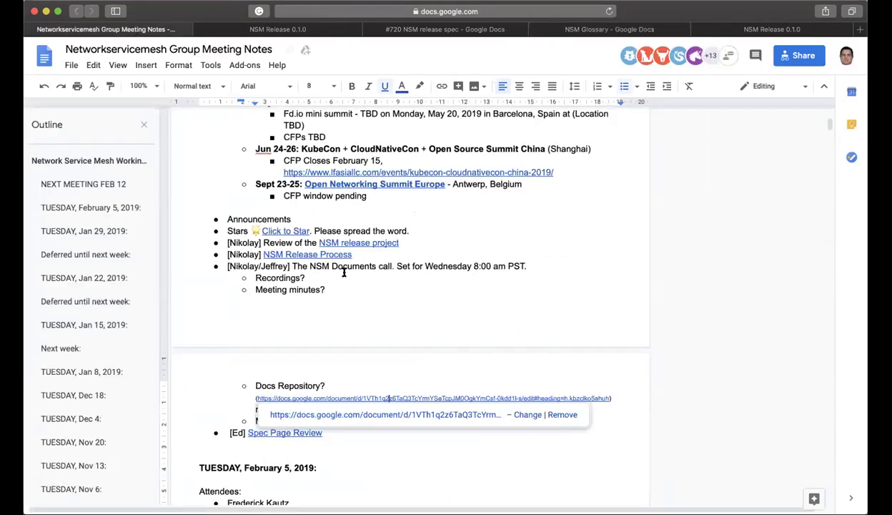
click(581, 30)
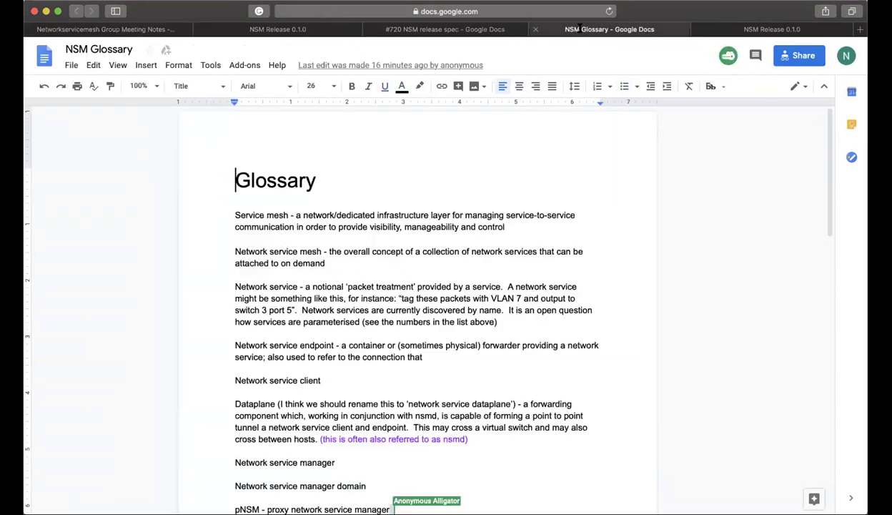
scroll(444, 284, down, 2)
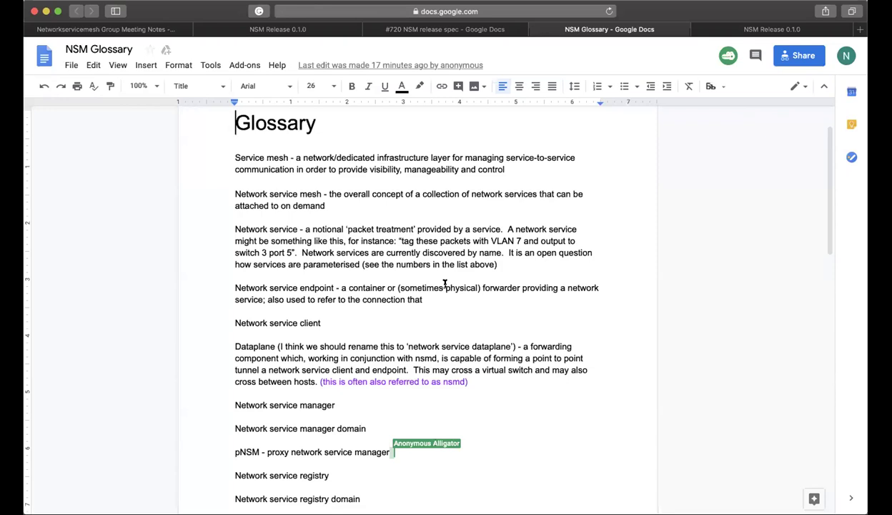
scroll(444, 284, down, 2)
scroll(444, 284, down, 6)
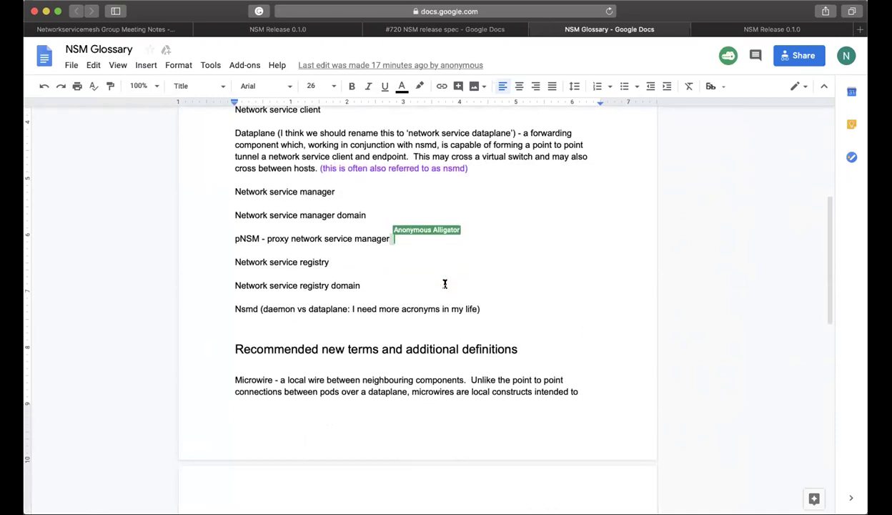
scroll(445, 284, down, 3)
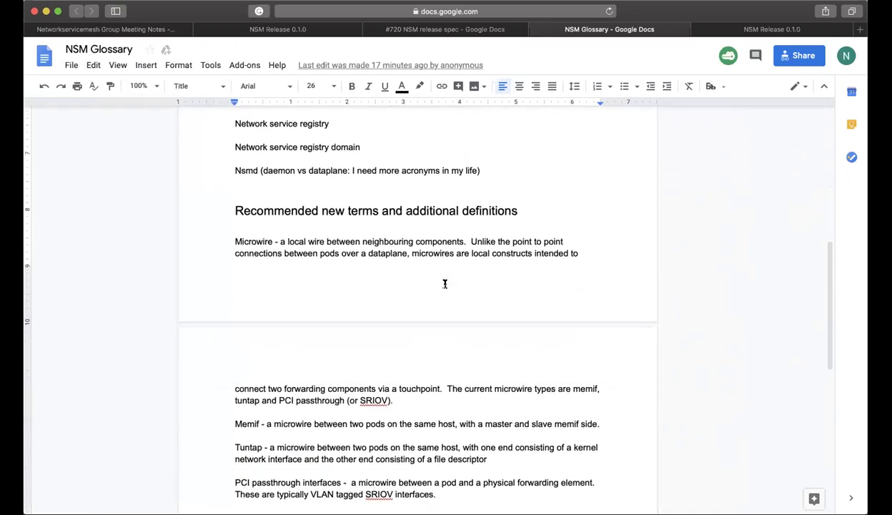
scroll(445, 284, down, 1)
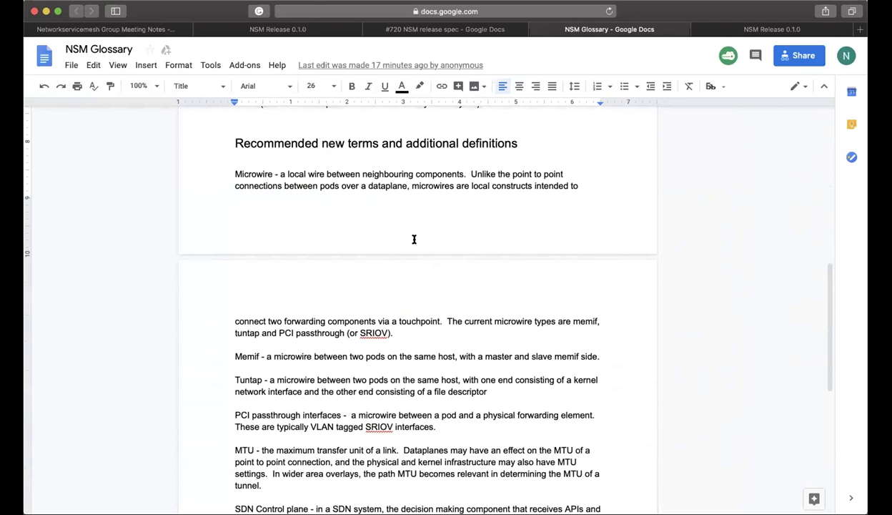
scroll(413, 239, down, 3)
scroll(413, 238, down, 3)
scroll(413, 239, down, 4)
scroll(413, 239, up, 8)
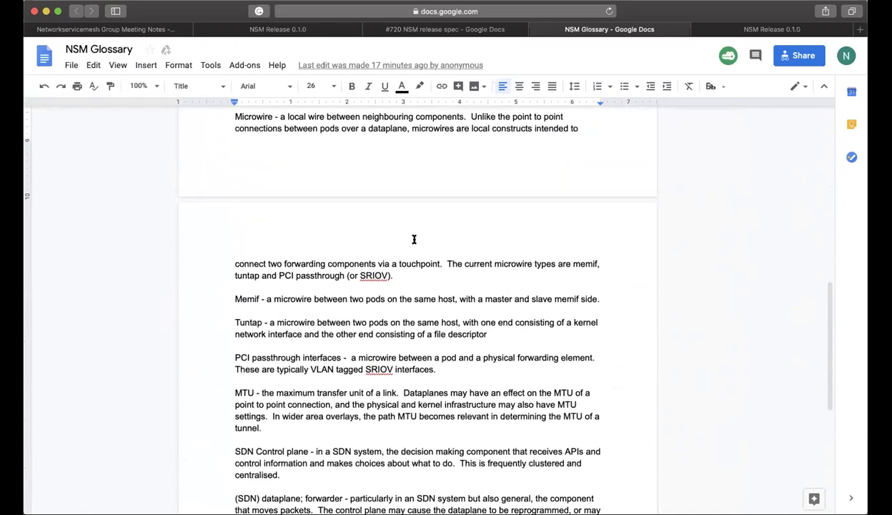
scroll(414, 239, up, 12)
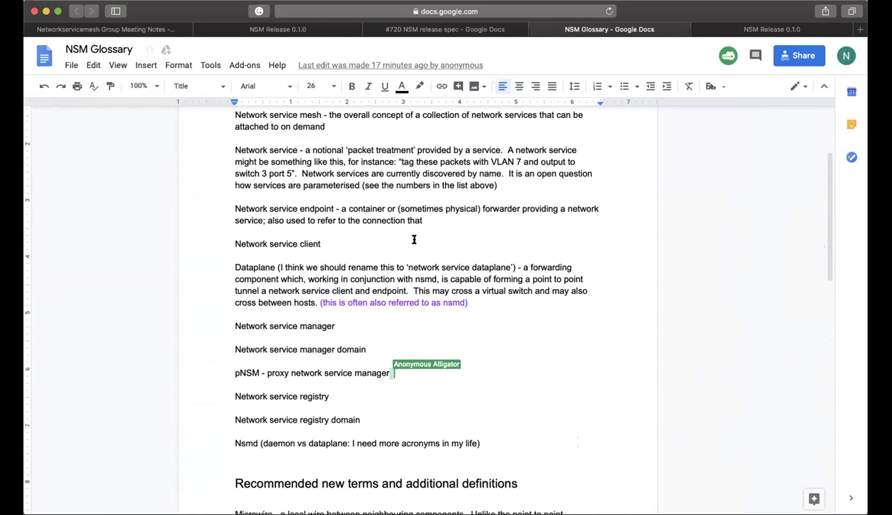
- Switch from the glossary to the #720 NSM release spec and look back from the Release 0.1.x plan to the list of release items
scroll(414, 238, up, 2)
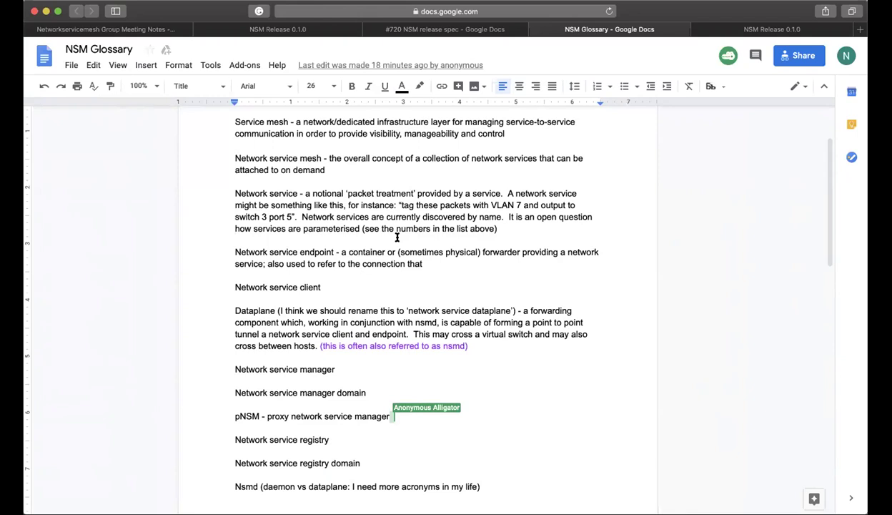
scroll(409, 248, up, 1)
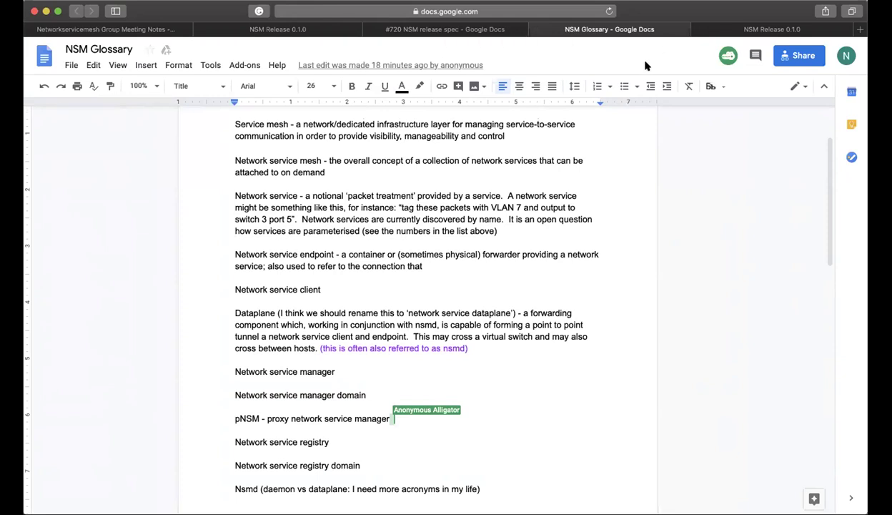
key(ctrl+Tab)
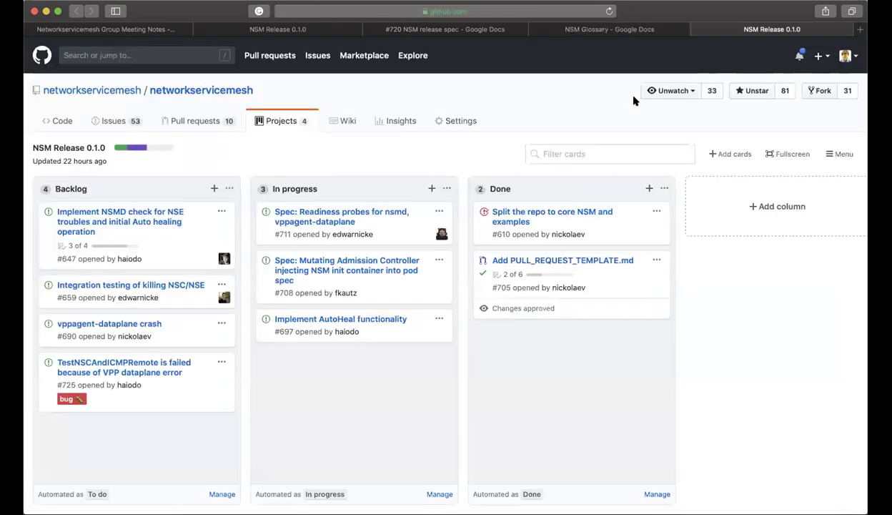
click(439, 29)
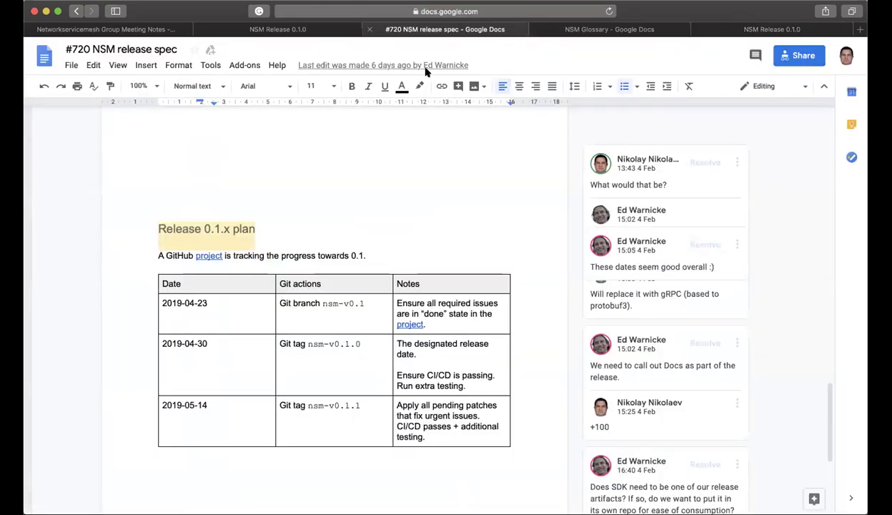
scroll(406, 267, up, 2)
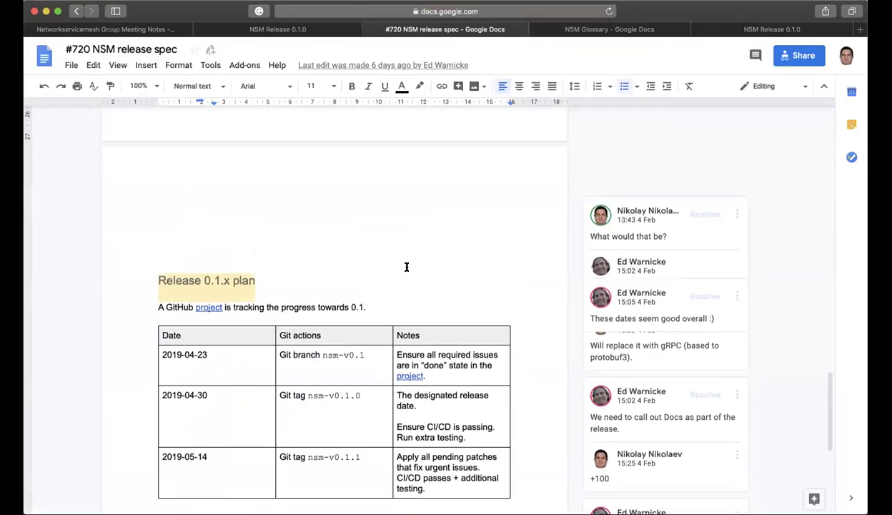
scroll(406, 267, up, 10)
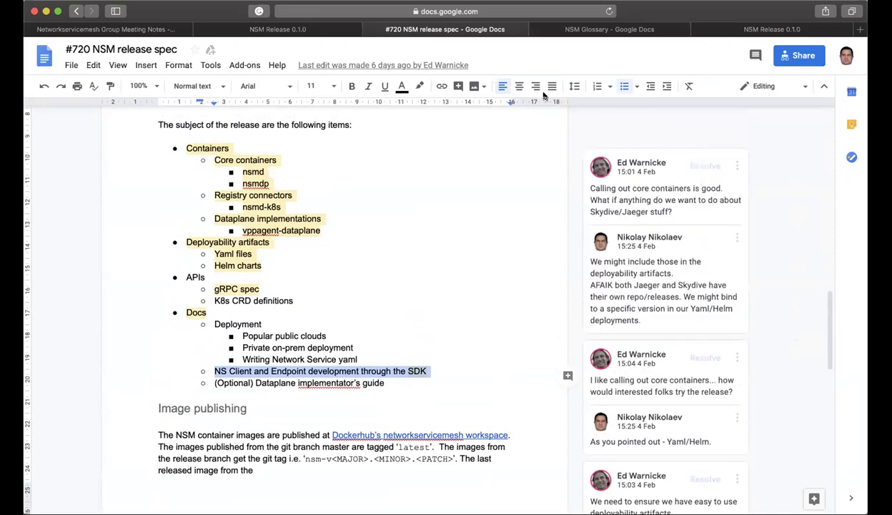
- Revisit the NSM Glossary's opening definitions and return to the NSM Documents call items in the group meeting notes
click(594, 30)
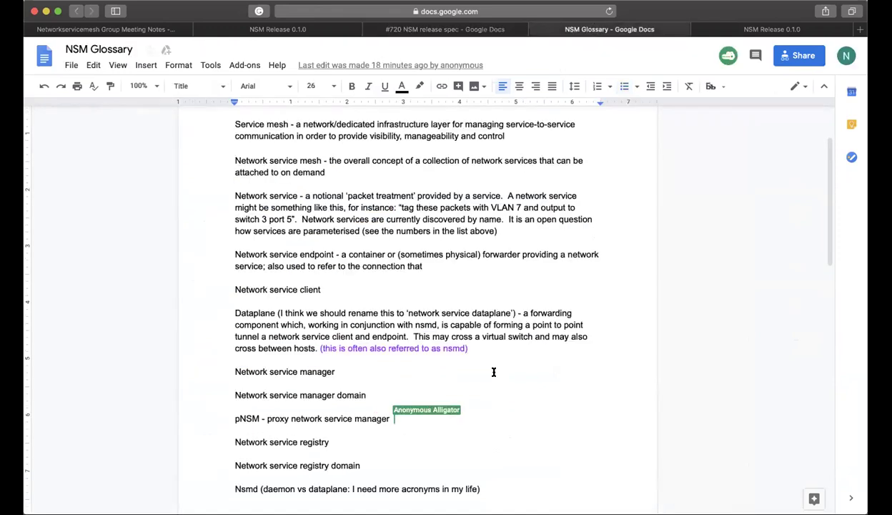
scroll(493, 372, up, 2)
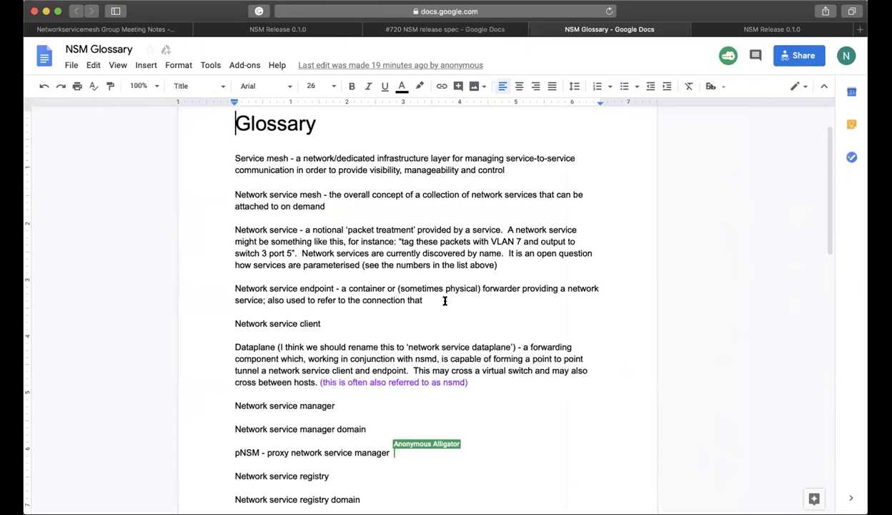
click(122, 30)
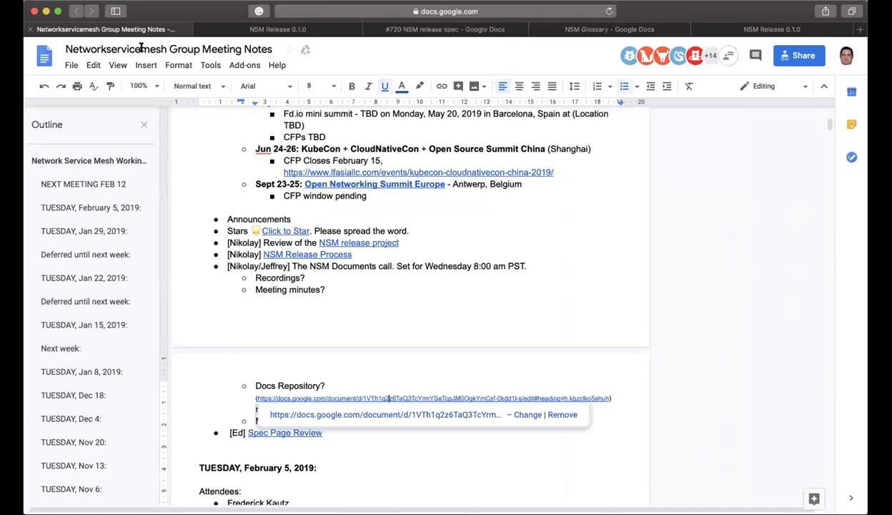
click(510, 336)
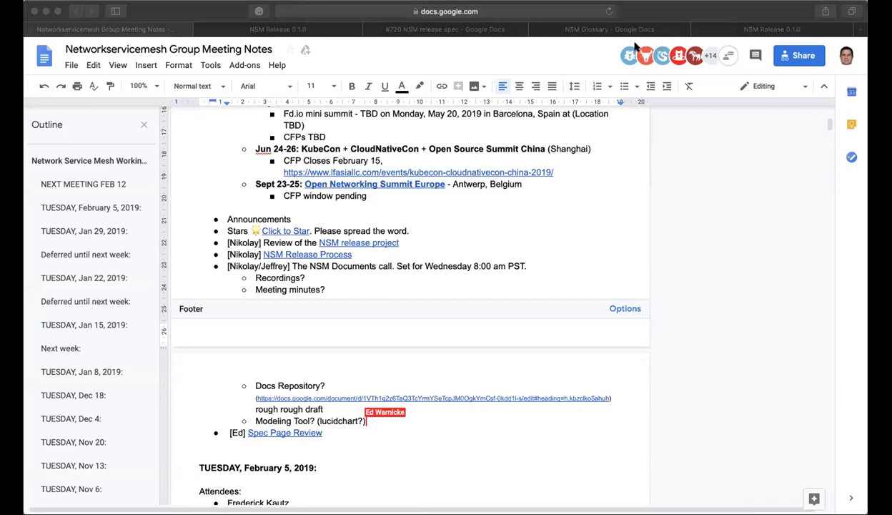
- Open the shared NetworkServiceMesh Drive folder, view its specifications subfolder and go back to the parent folder
key(super+t)
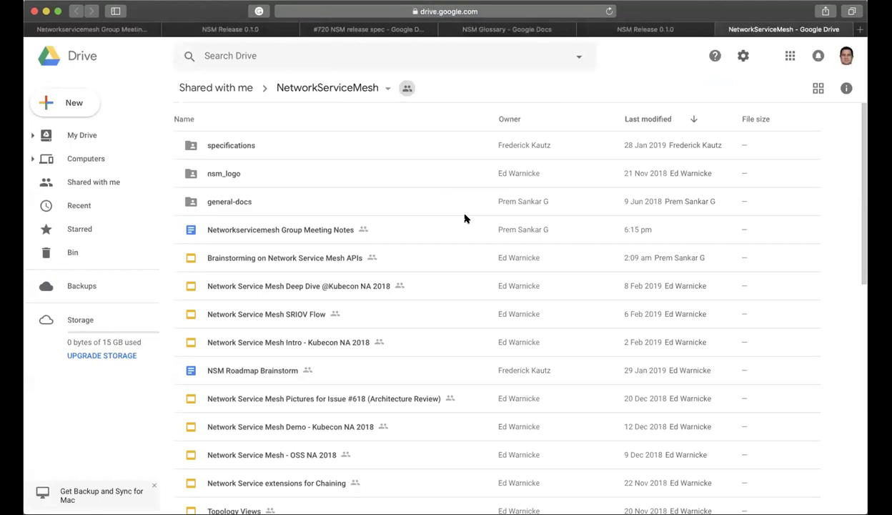
double_click(241, 146)
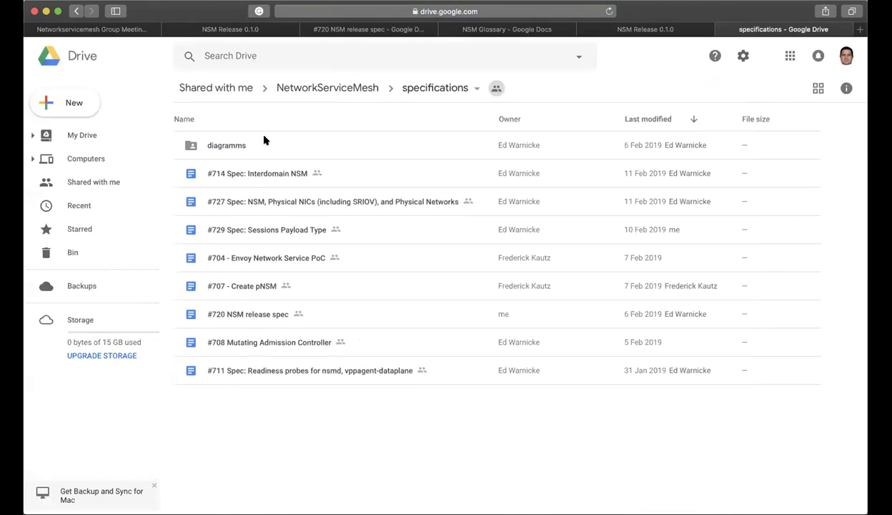
click(337, 87)
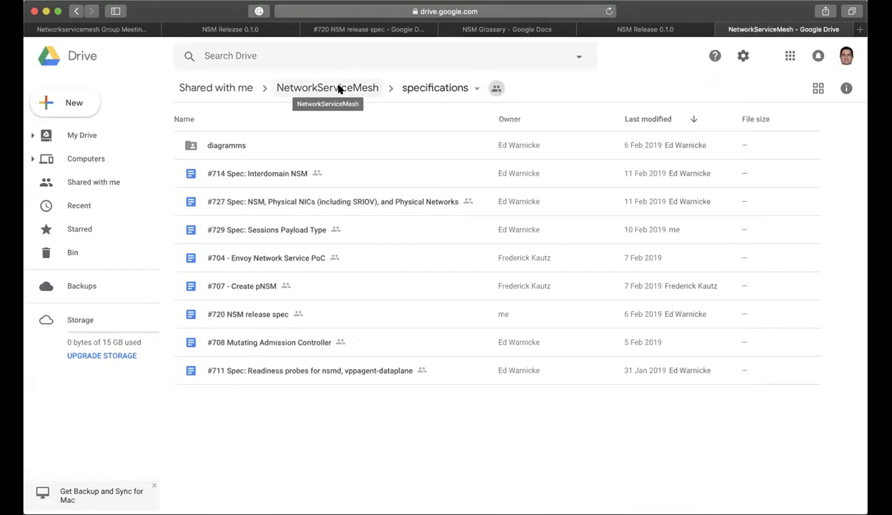
- Look through the documents and presentations in the NetworkServiceMesh folder
scroll(443, 226, down, 10)
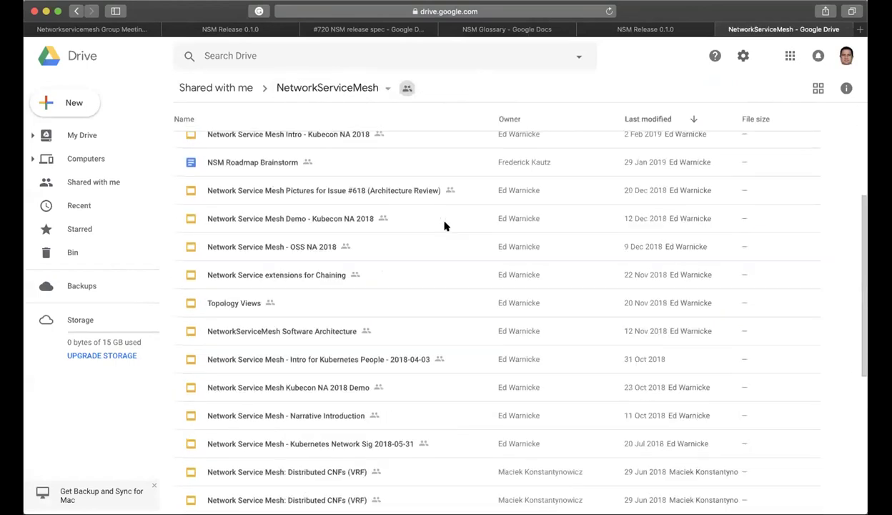
scroll(443, 226, down, 5)
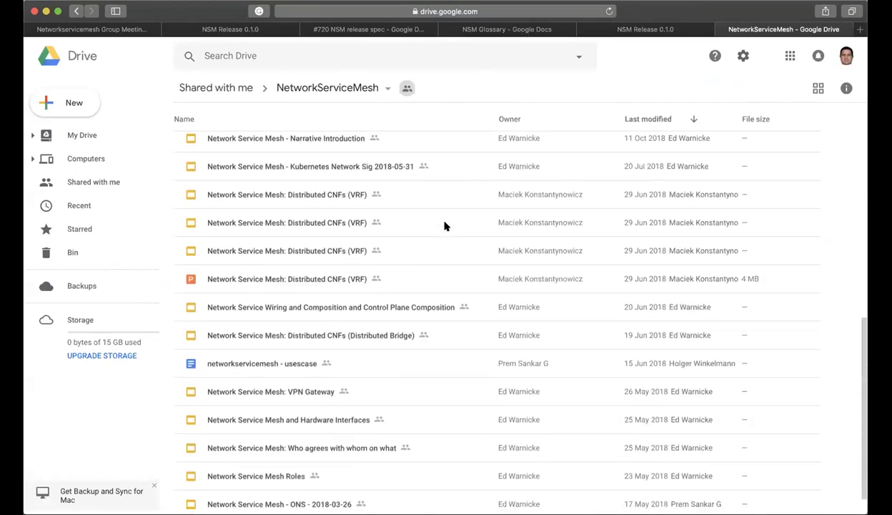
scroll(444, 226, up, 2)
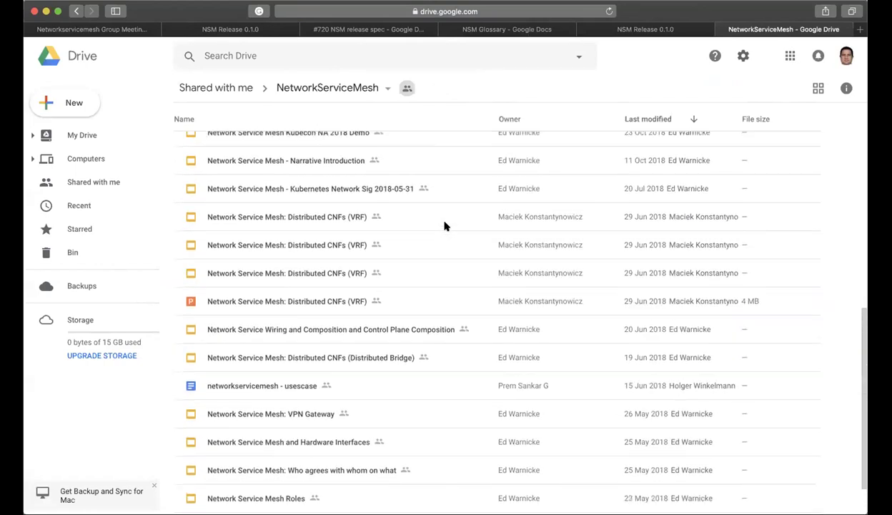
scroll(444, 226, up, 3)
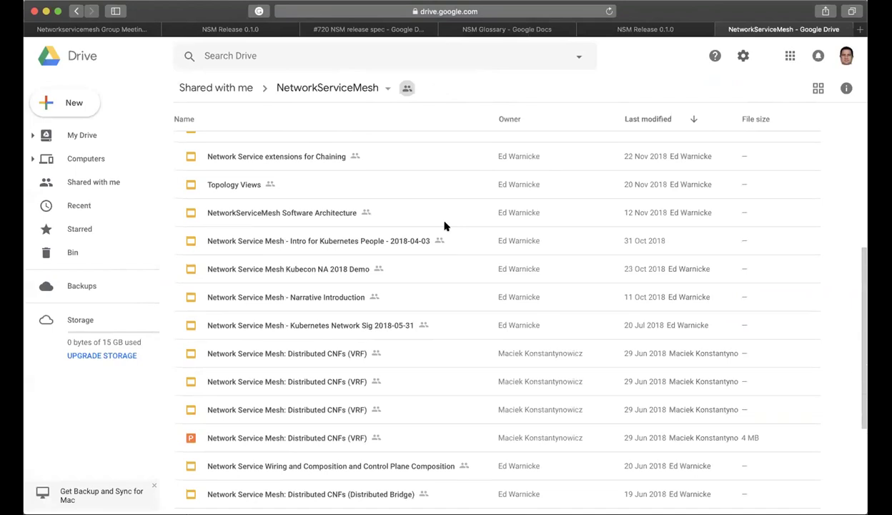
scroll(444, 226, up, 2)
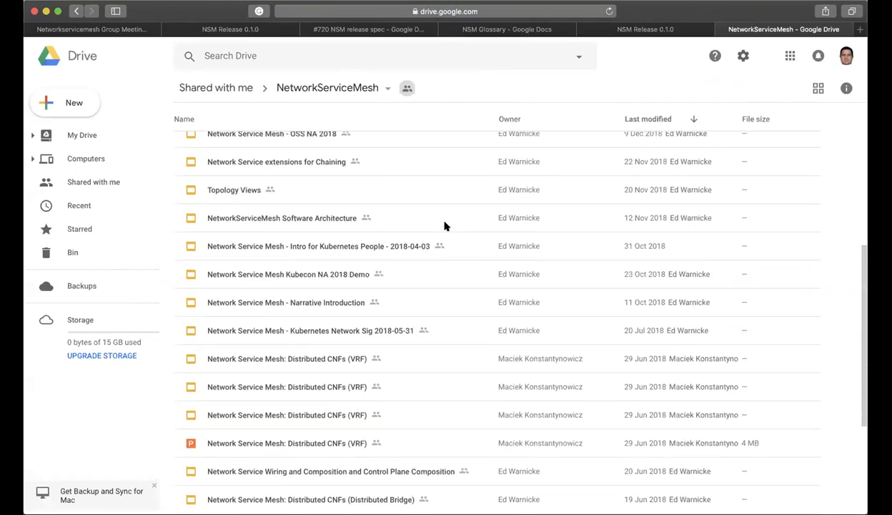
scroll(444, 226, up, 2)
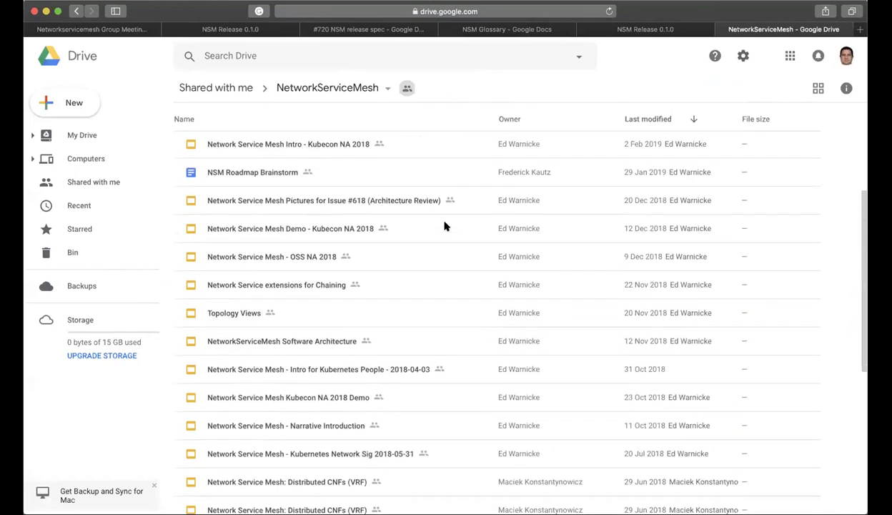
scroll(444, 226, up, 2)
scroll(444, 226, up, 2)
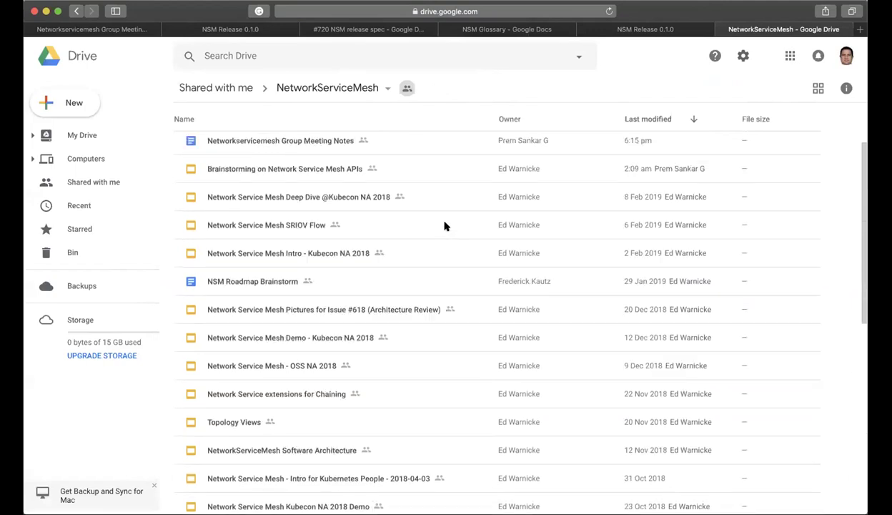
scroll(444, 226, up, 2)
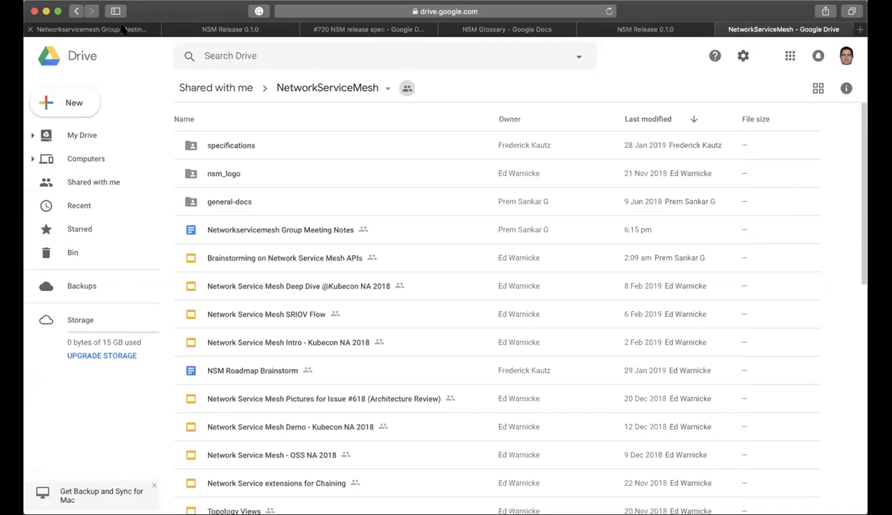
- In the group meeting notes, select the "Modeling Tool? (lucidchart?)" item and open the Spec Page Review link
click(123, 29)
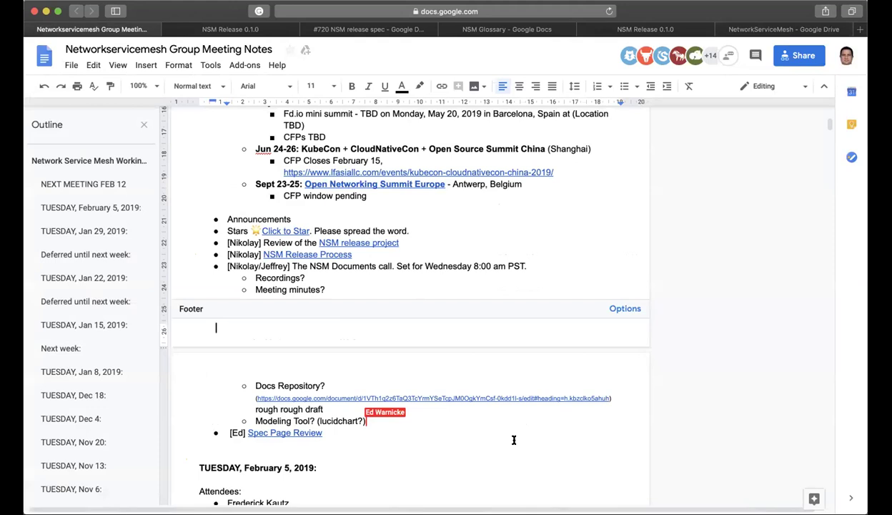
click(451, 423)
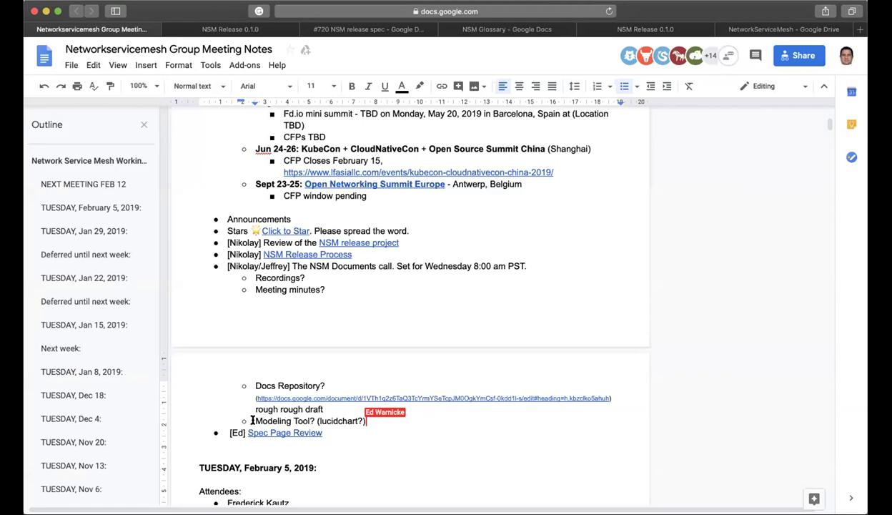
drag(252, 421, 389, 423)
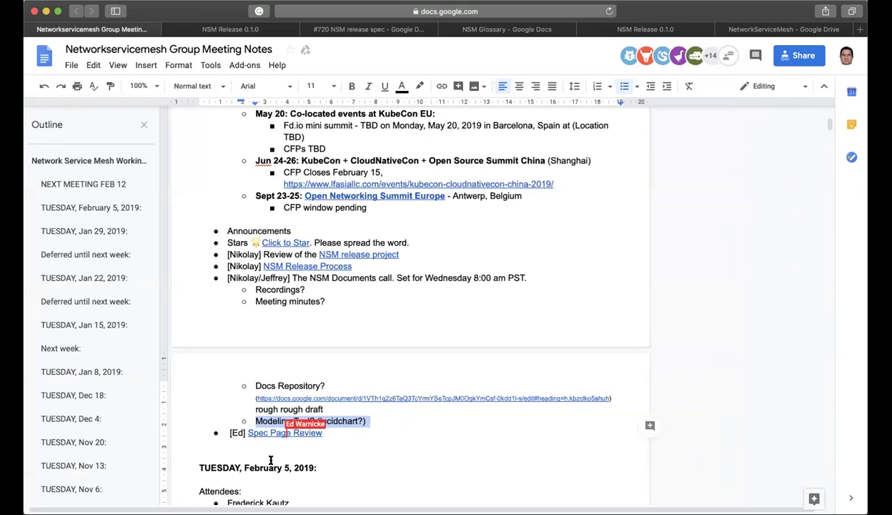
click(296, 433)
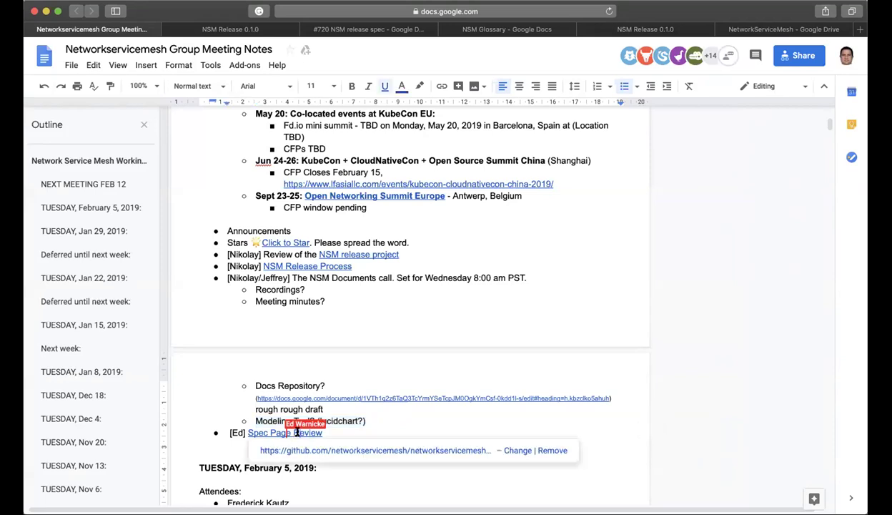
click(329, 451)
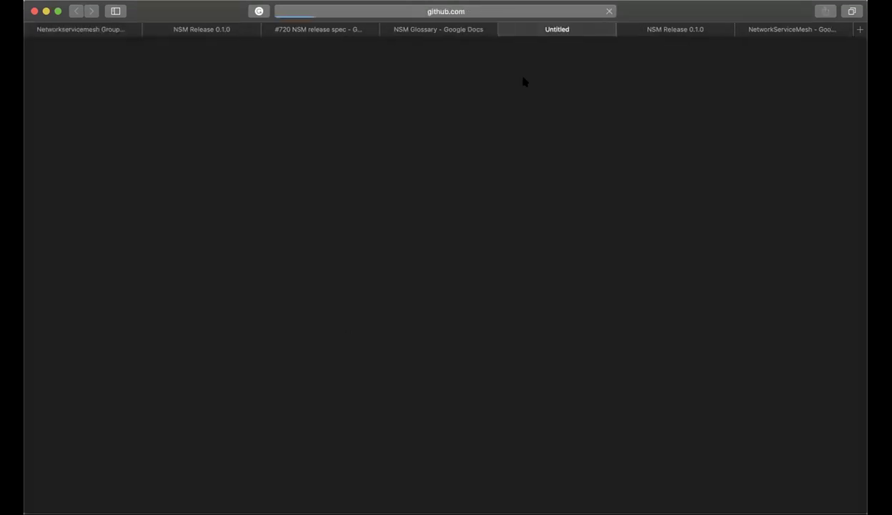
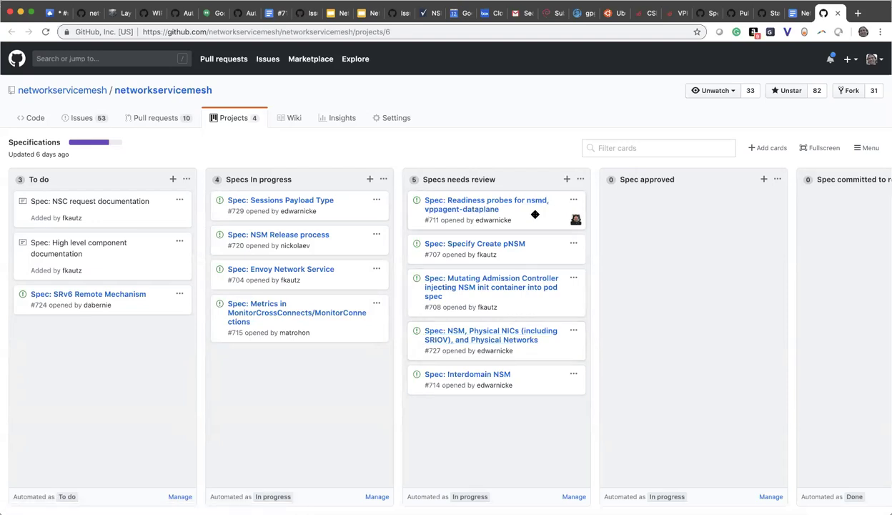
- Move the #711 Readiness probes and #708 Mutating Admission Controller cards from "Specs needs review" to "Spec approved"
drag(534, 211, 677, 212)
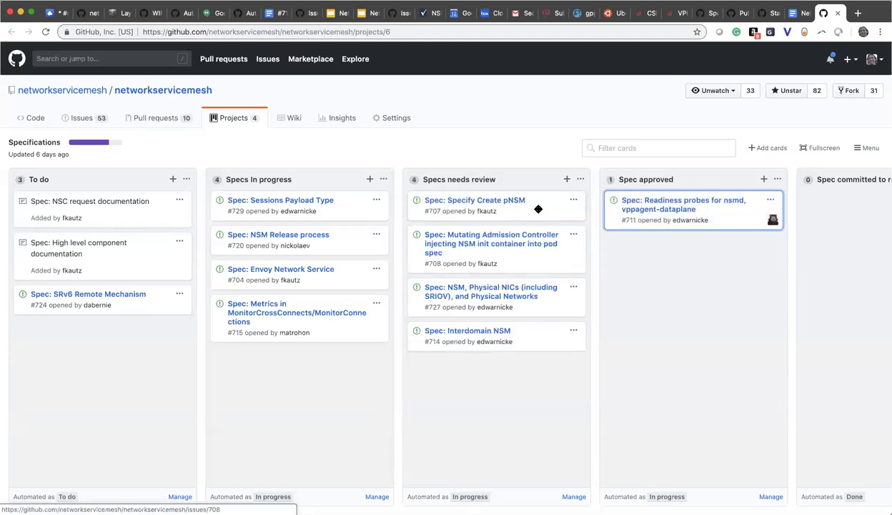
click(538, 263)
drag(538, 264, 697, 258)
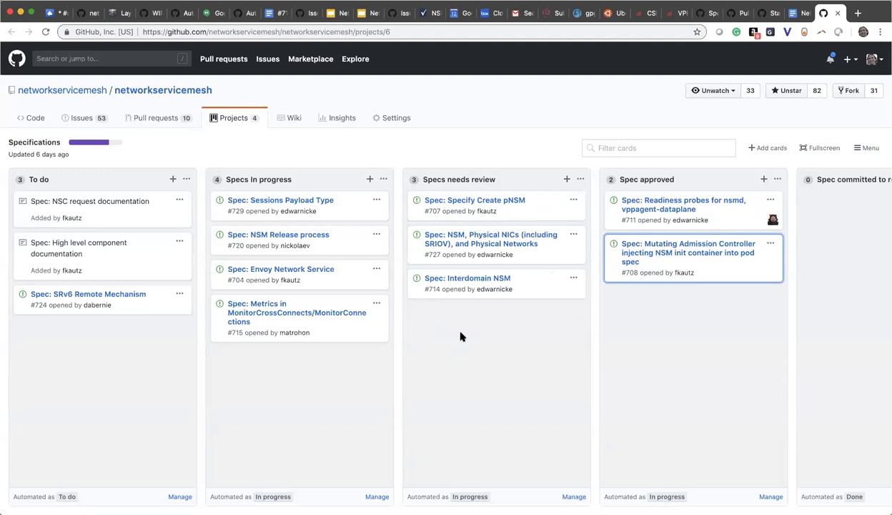
- Check the "Spec committed to repository" column and open the draft spec linked from the #714 Interdomain NSM card
key(super+Tab)
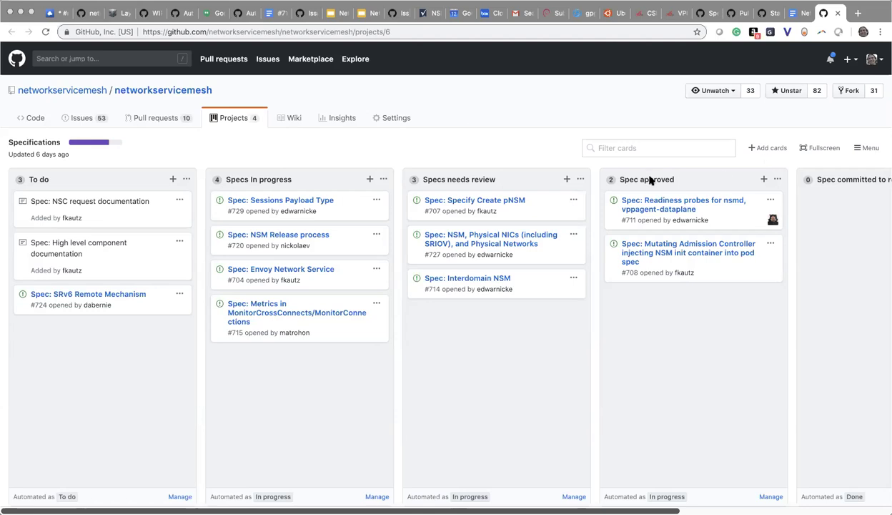
scroll(806, 179, right, 2)
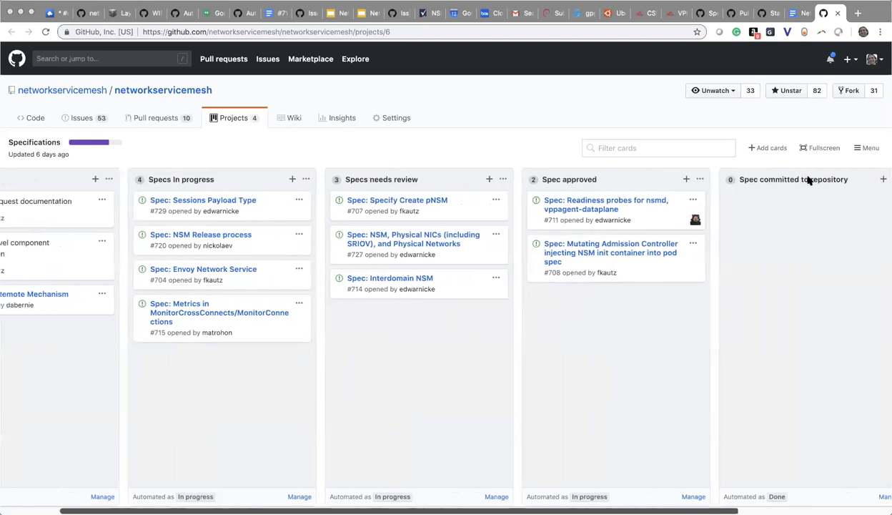
scroll(804, 180, left, 2)
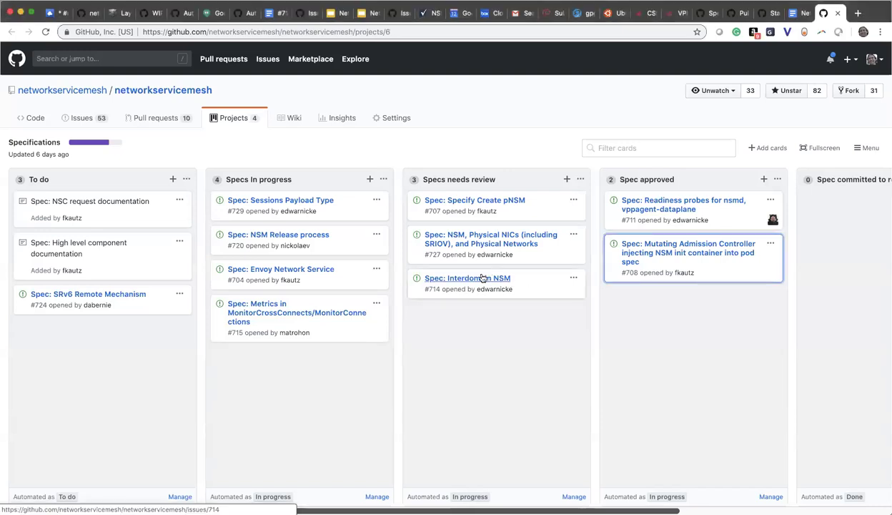
click(483, 278)
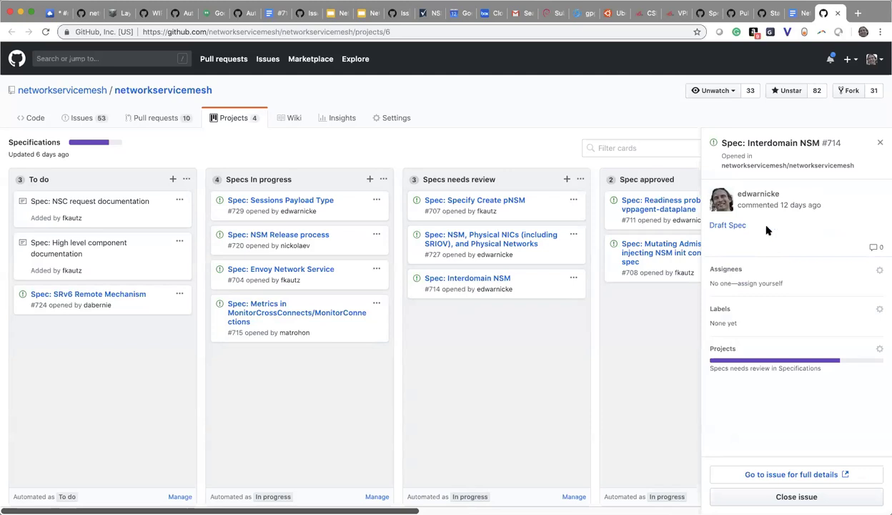
click(728, 225)
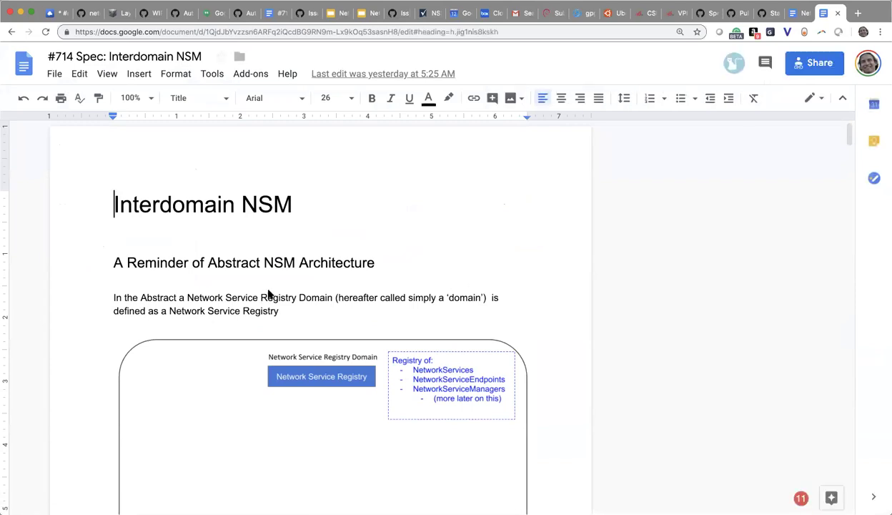
- Examine the Interdomain NSM spec's "A Reminder of Abstract NSM Architecture" section and its Network Service Registry Domain diagram
scroll(268, 294, down, 3)
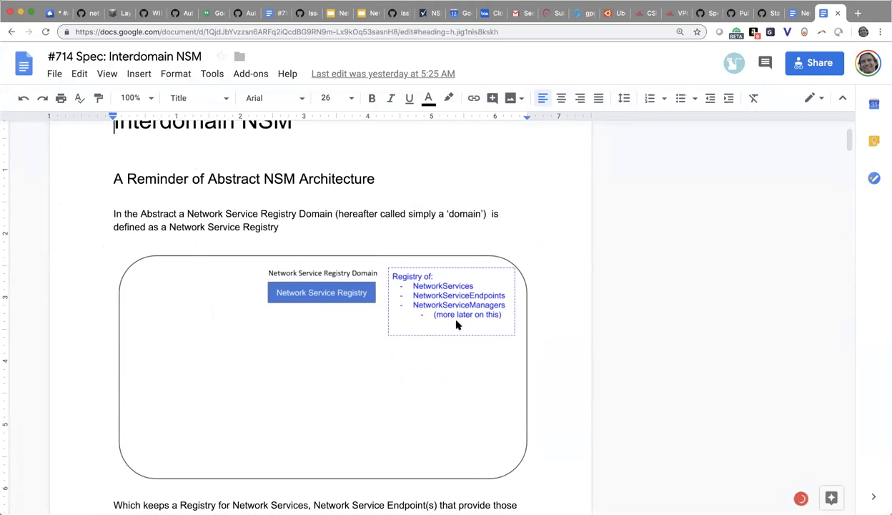
scroll(457, 326, up, 3)
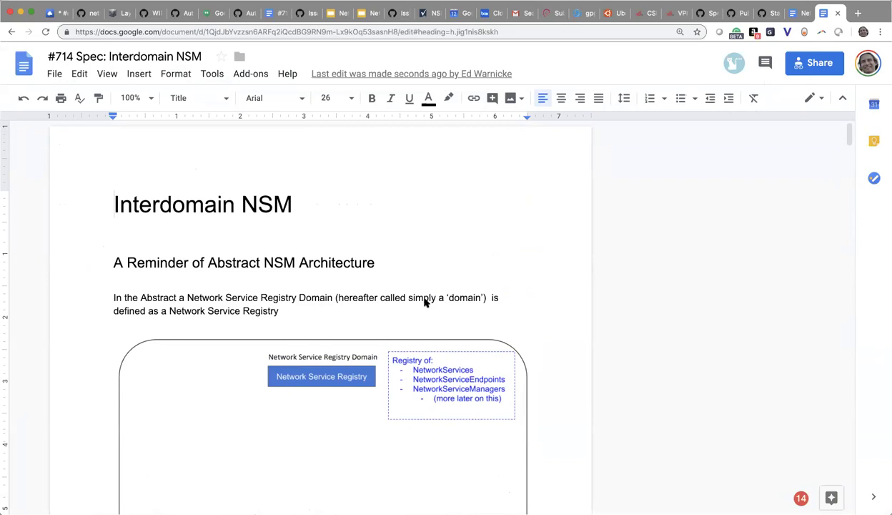
scroll(387, 275, down, 1)
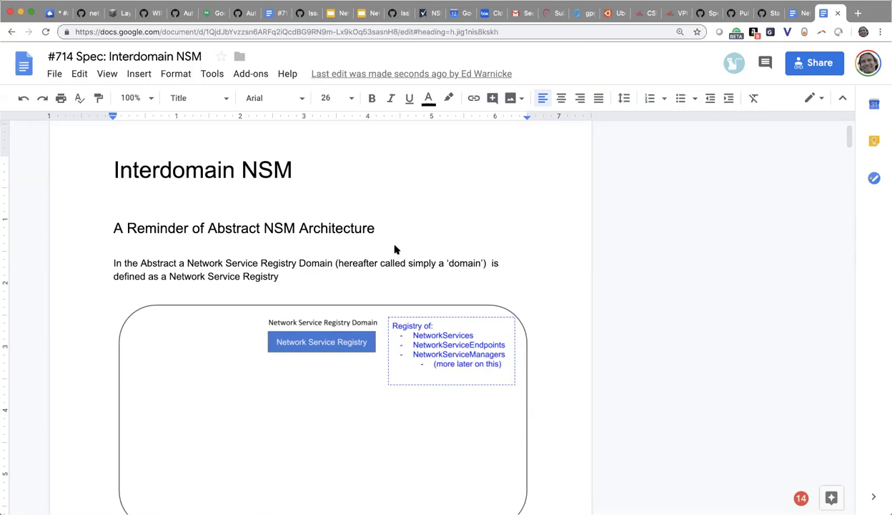
scroll(400, 253, down, 3)
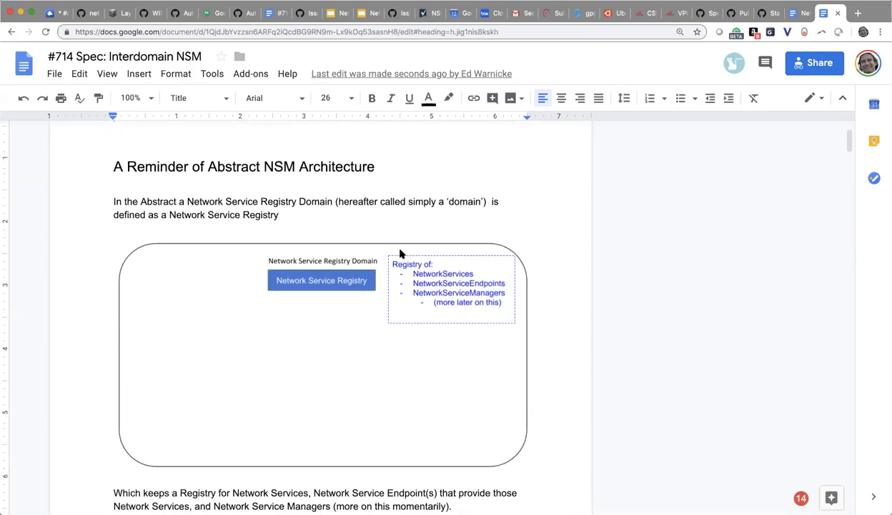
scroll(437, 189, up, 2)
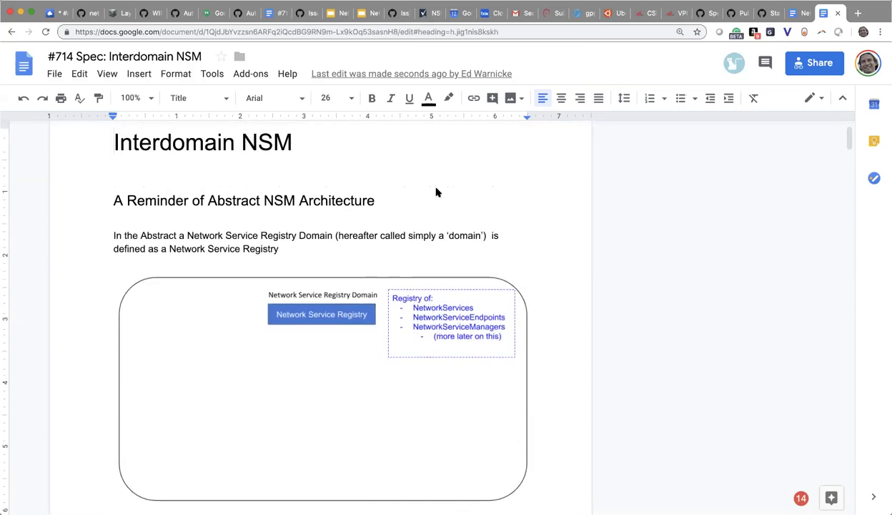